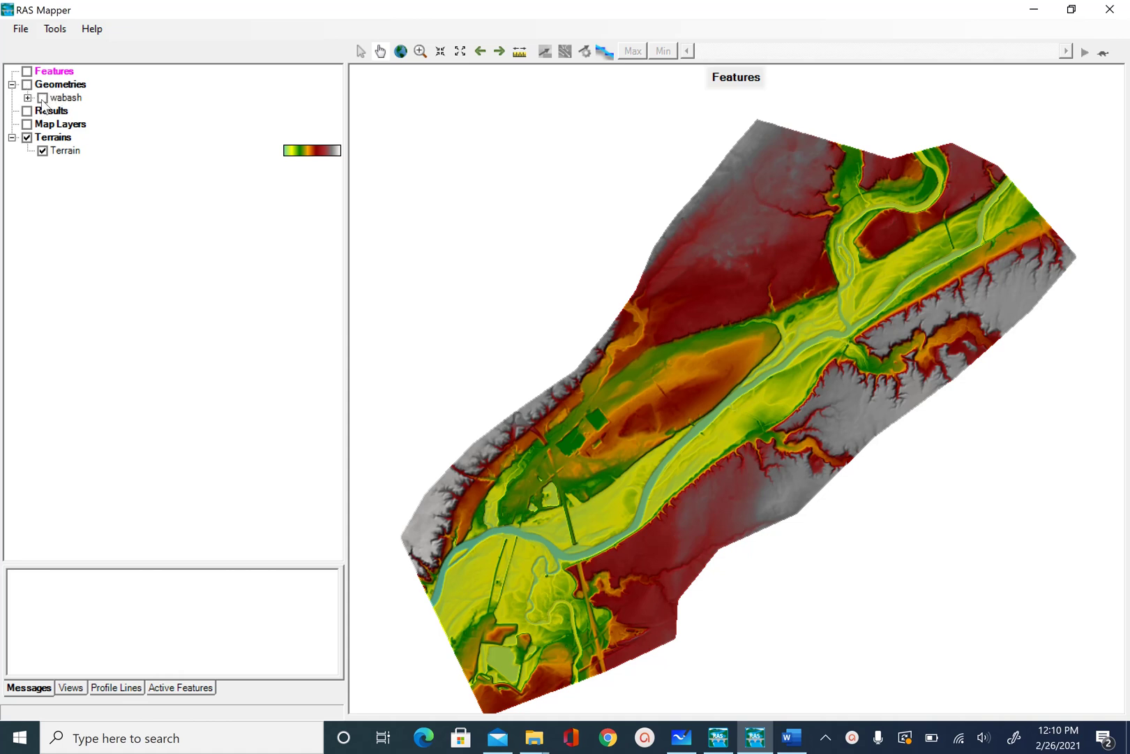
Turn on the Geometries group and expand the wabash geometry to show the sublayers under Rivers
left_click(28, 88)
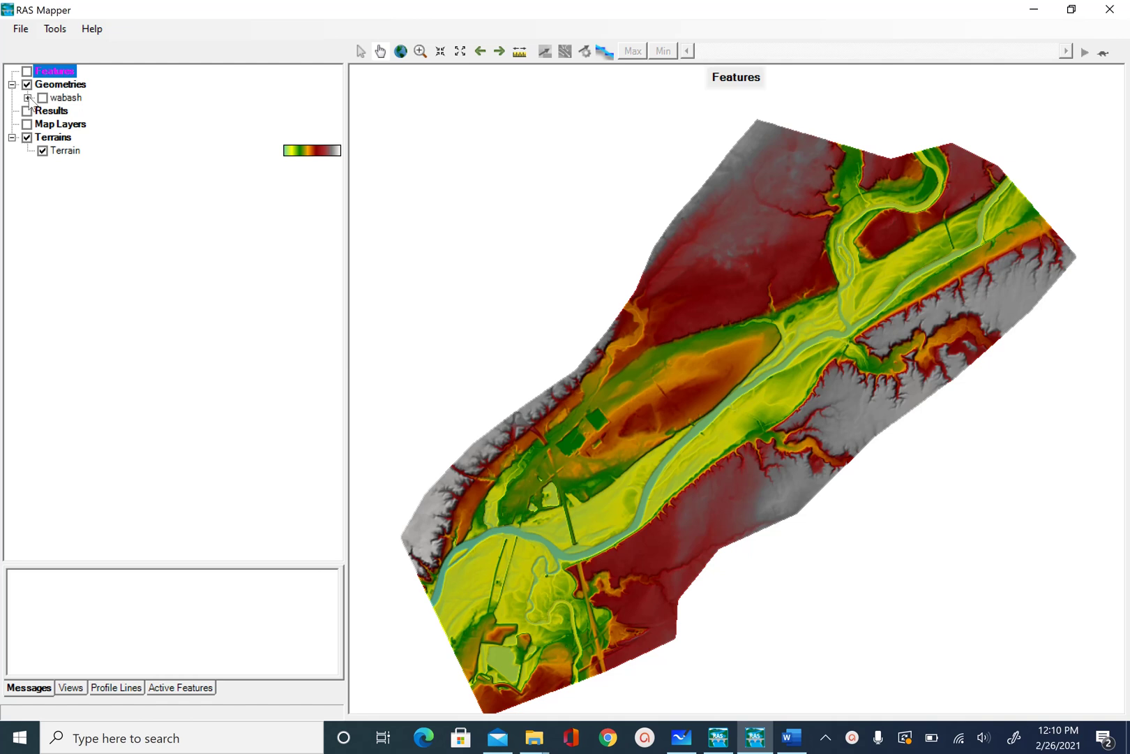
left_click(28, 98)
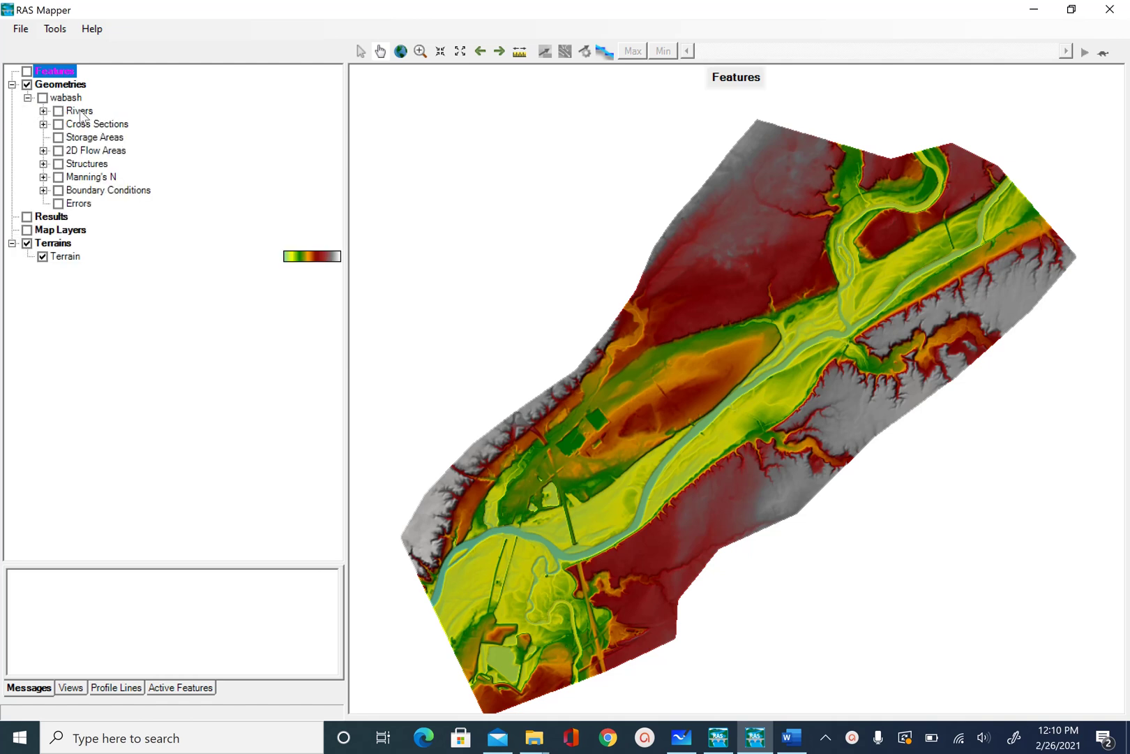
left_click(43, 110)
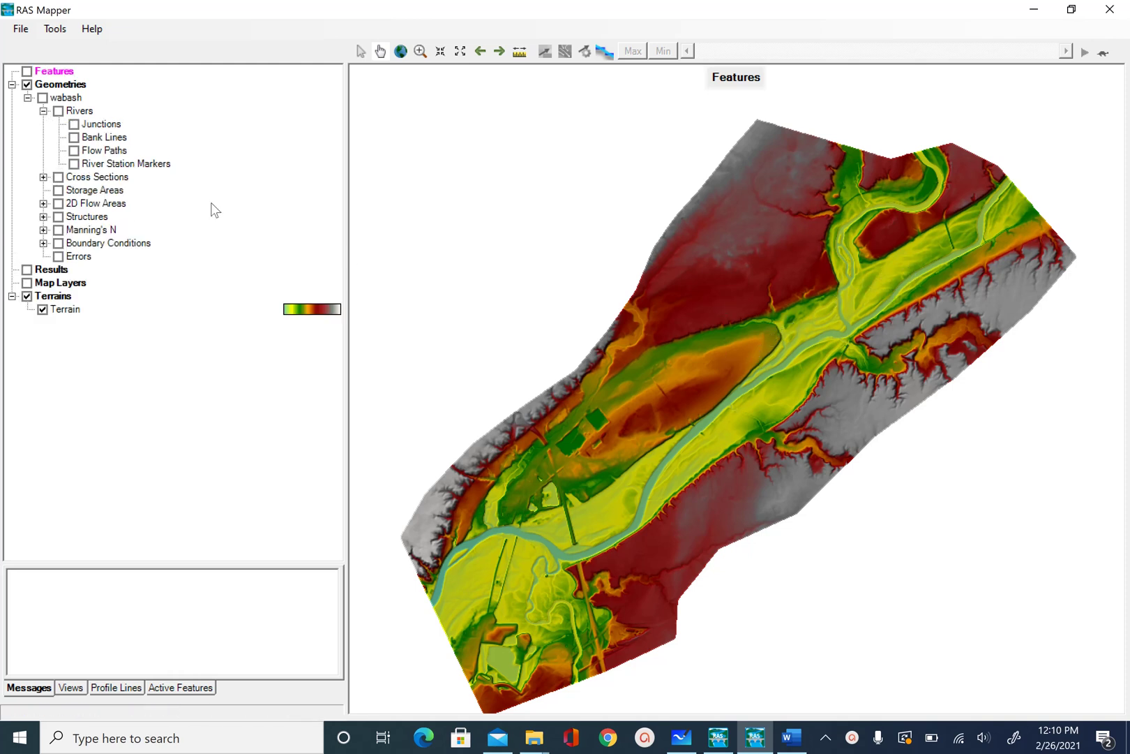
left_click(43, 177)
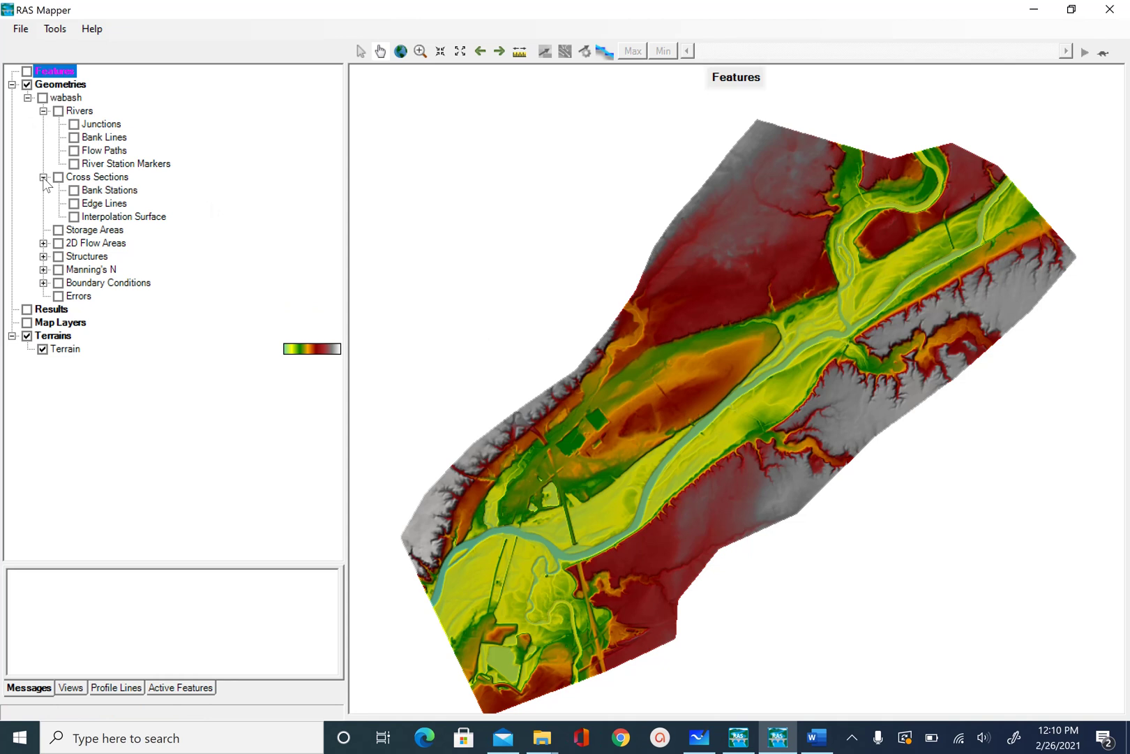
left_click(44, 178)
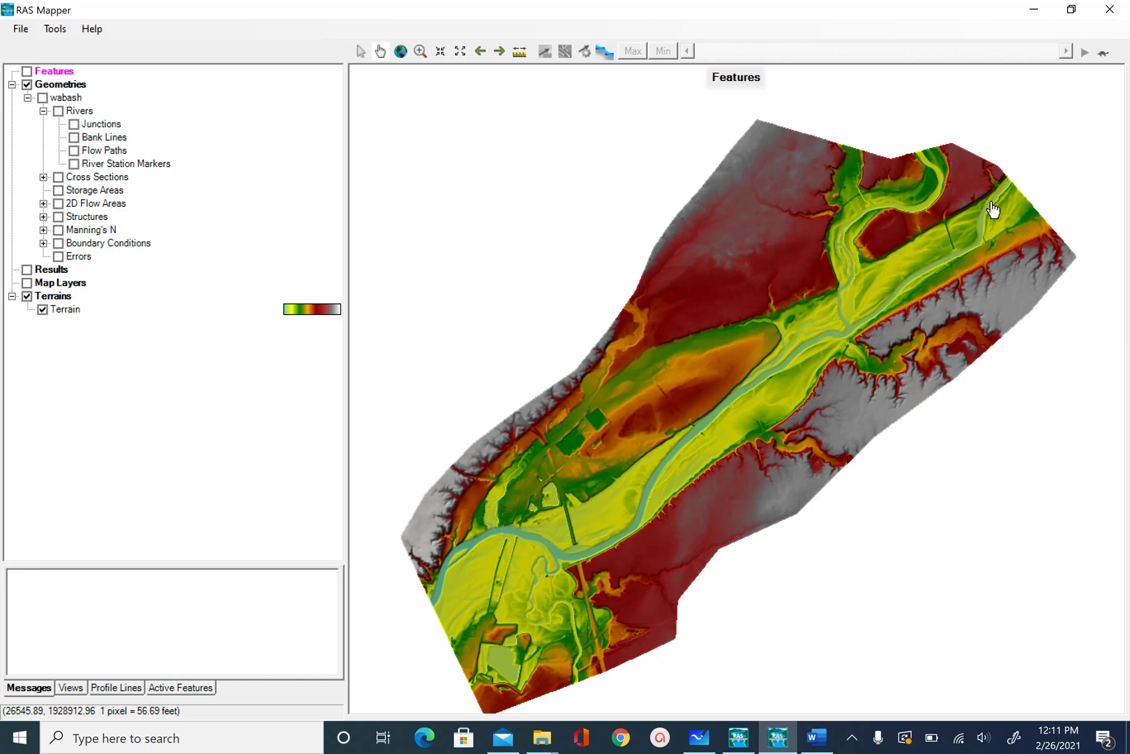
Check the river reach figure in the ras_mapper1 Word document, then return to RAS Mapper and examine the river confluence on the terrain
key("alt+Tab")
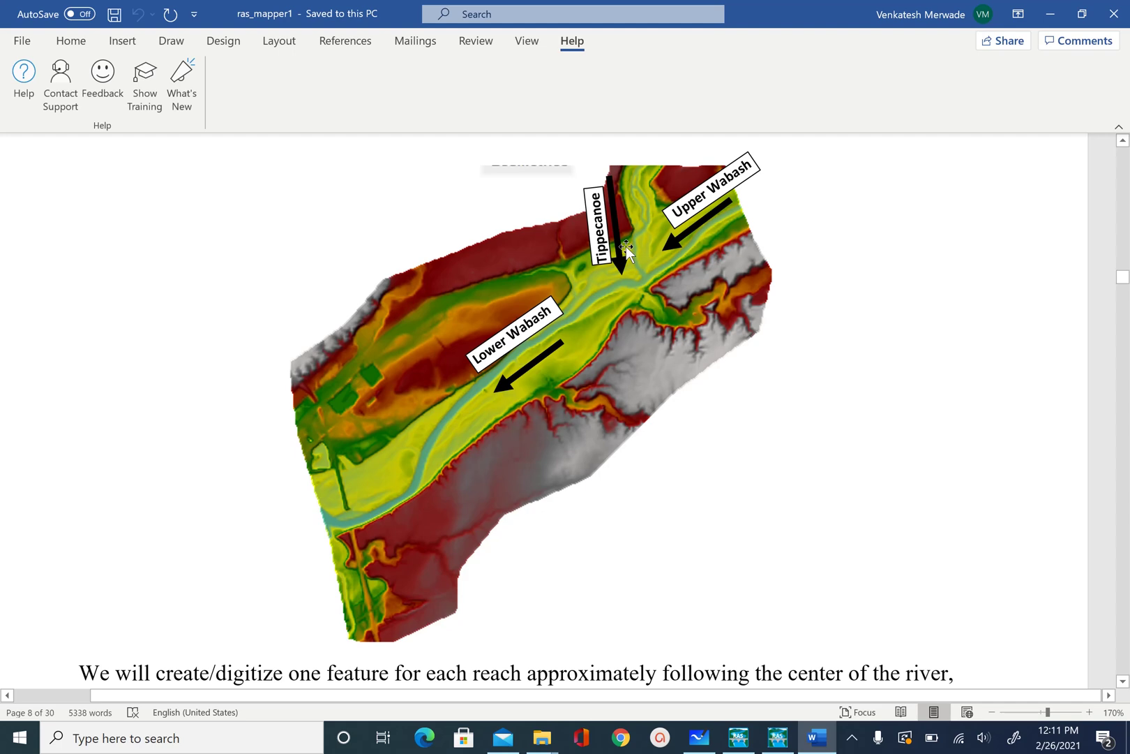
key("alt+Tab")
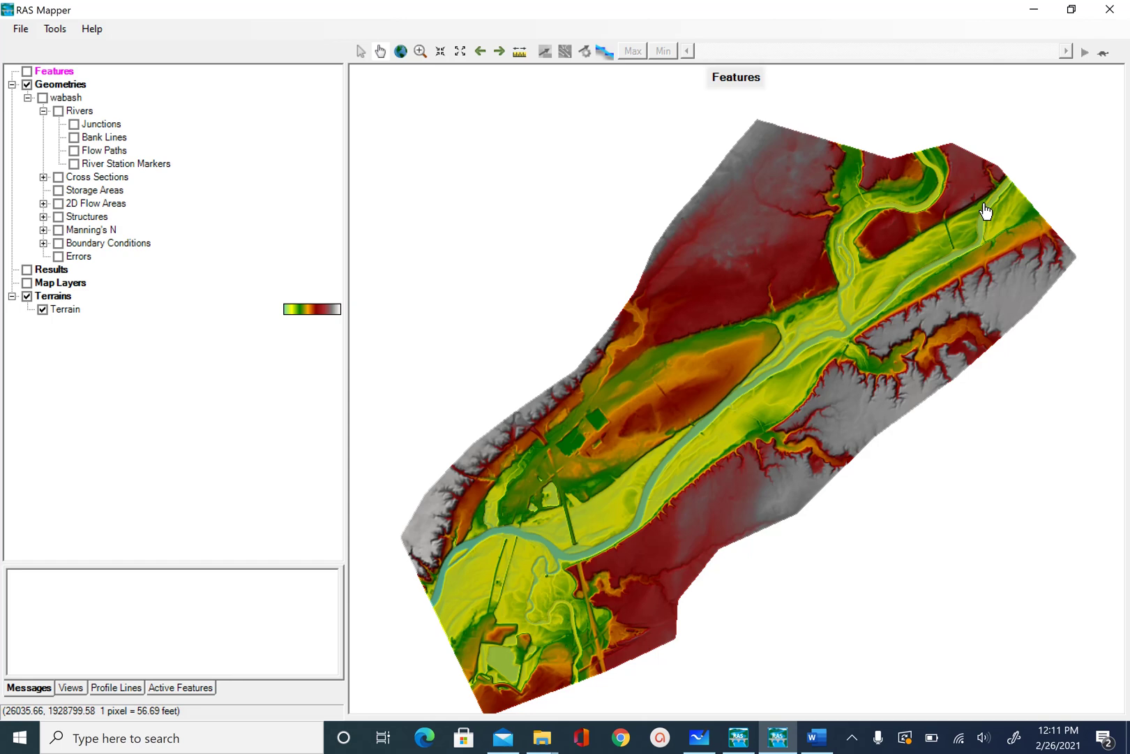
scroll(944, 256, "up", 1)
scroll(943, 256, "up", 4)
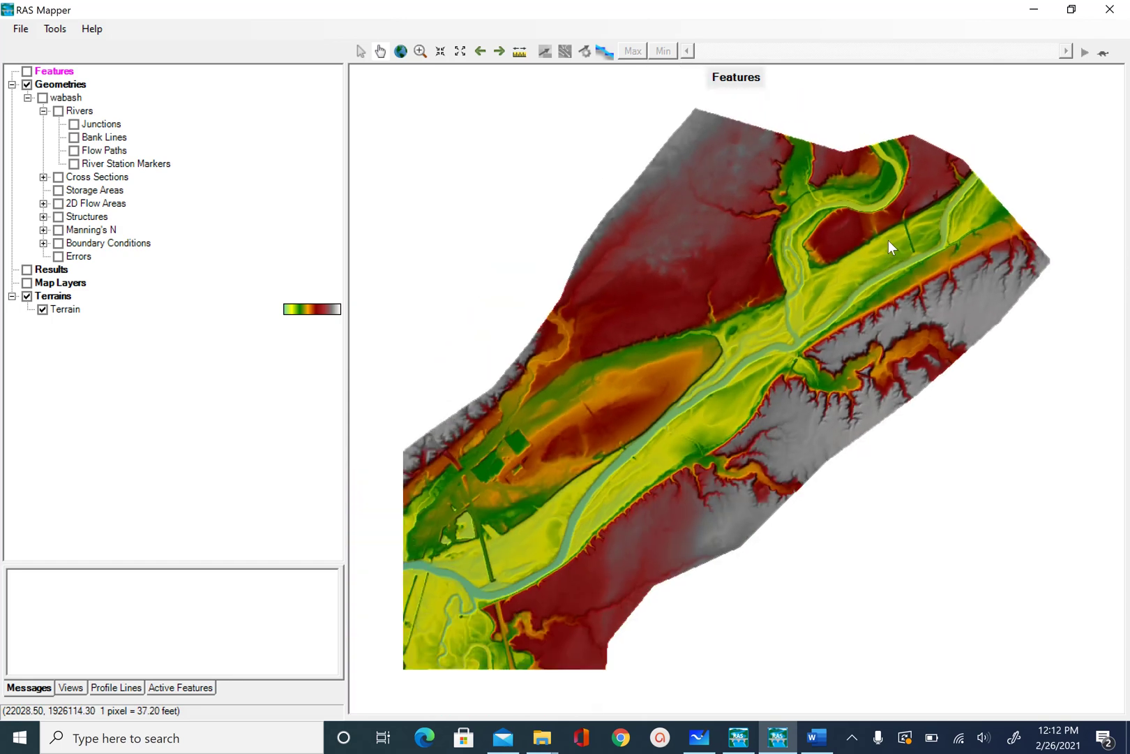
scroll(890, 248, "up", 2)
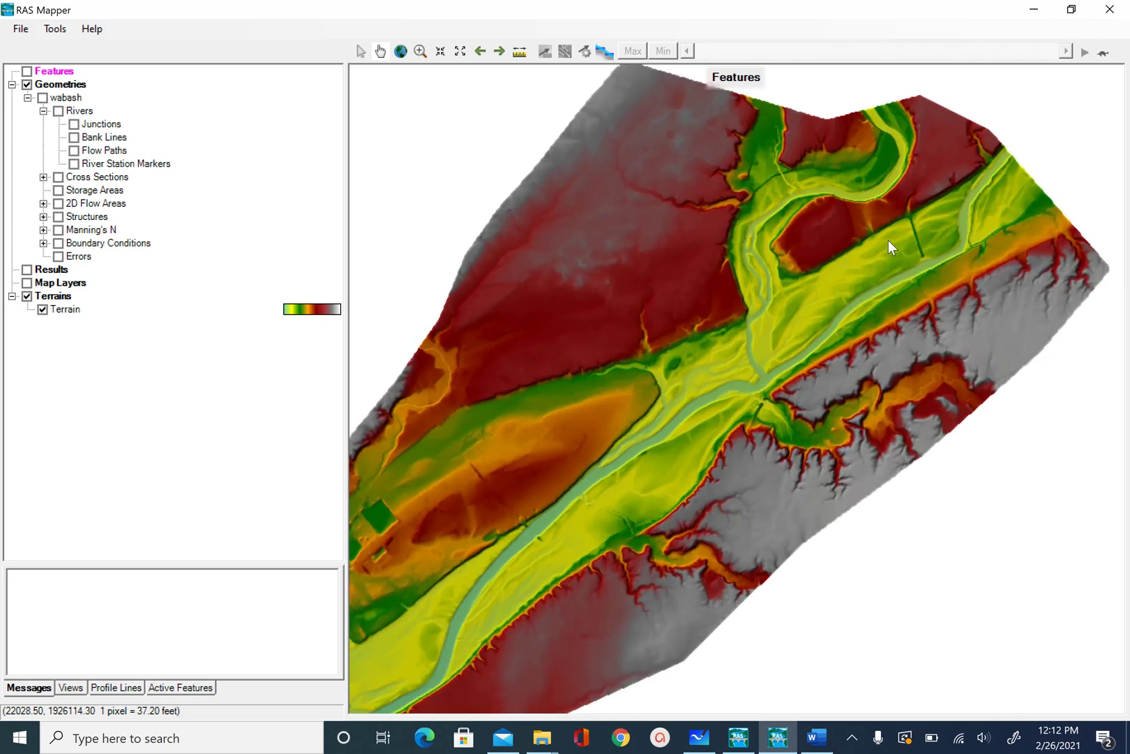
scroll(888, 240, "up", 1)
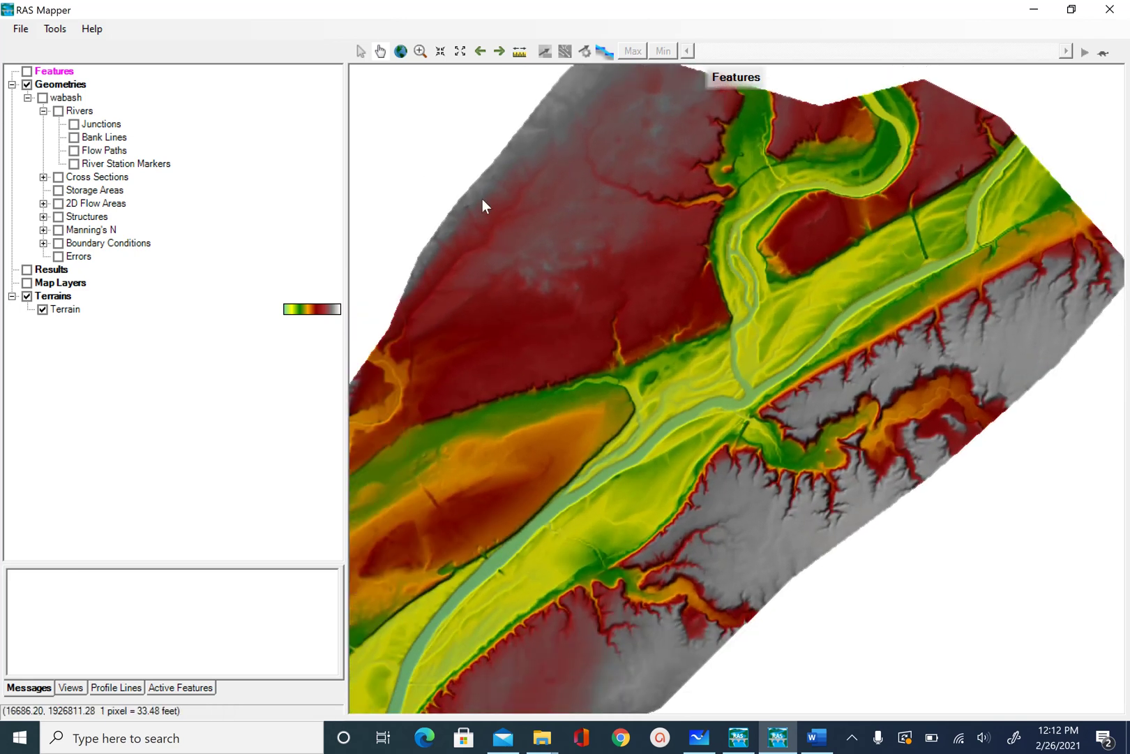
left_click_drag(886, 259, 801, 281)
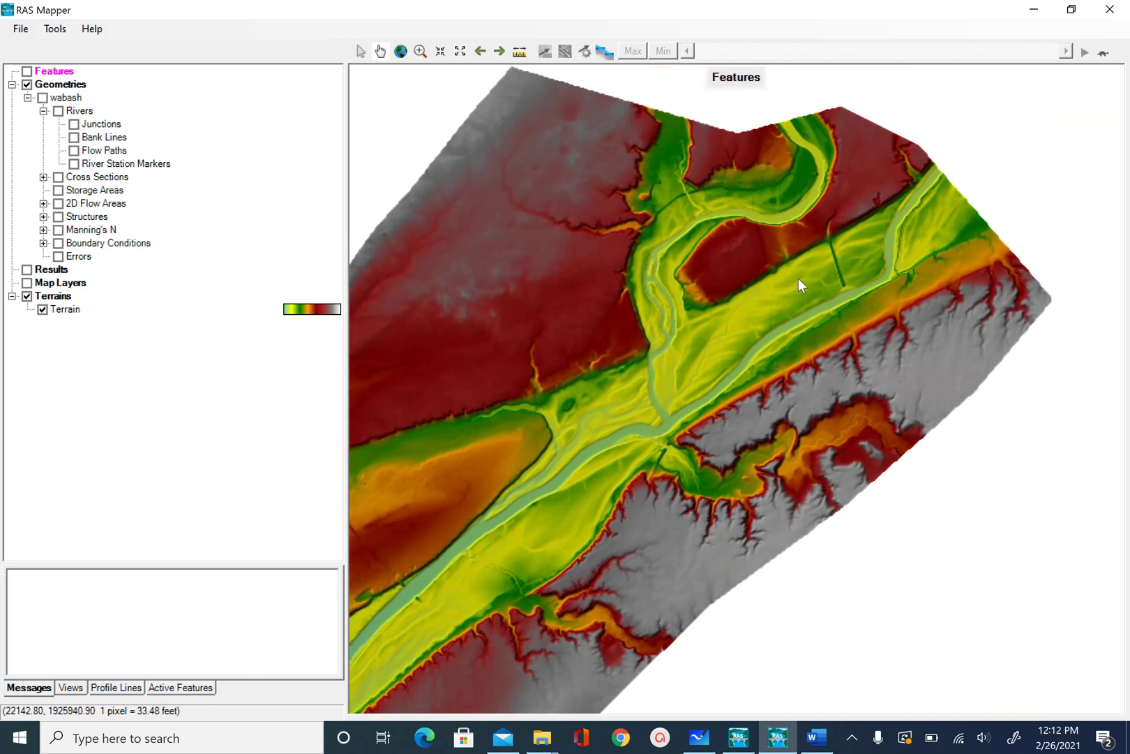
Turn on the Rivers layer of the wabash geometry and start editing its geometry
left_click(57, 111)
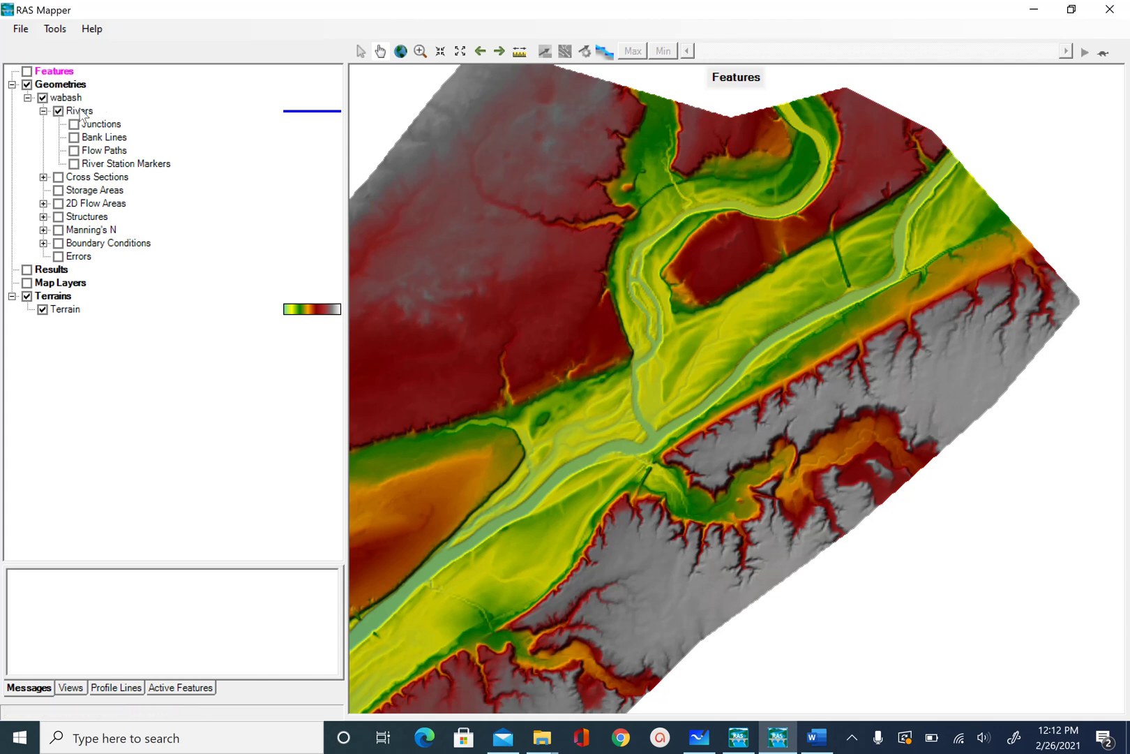
right_click(83, 114)
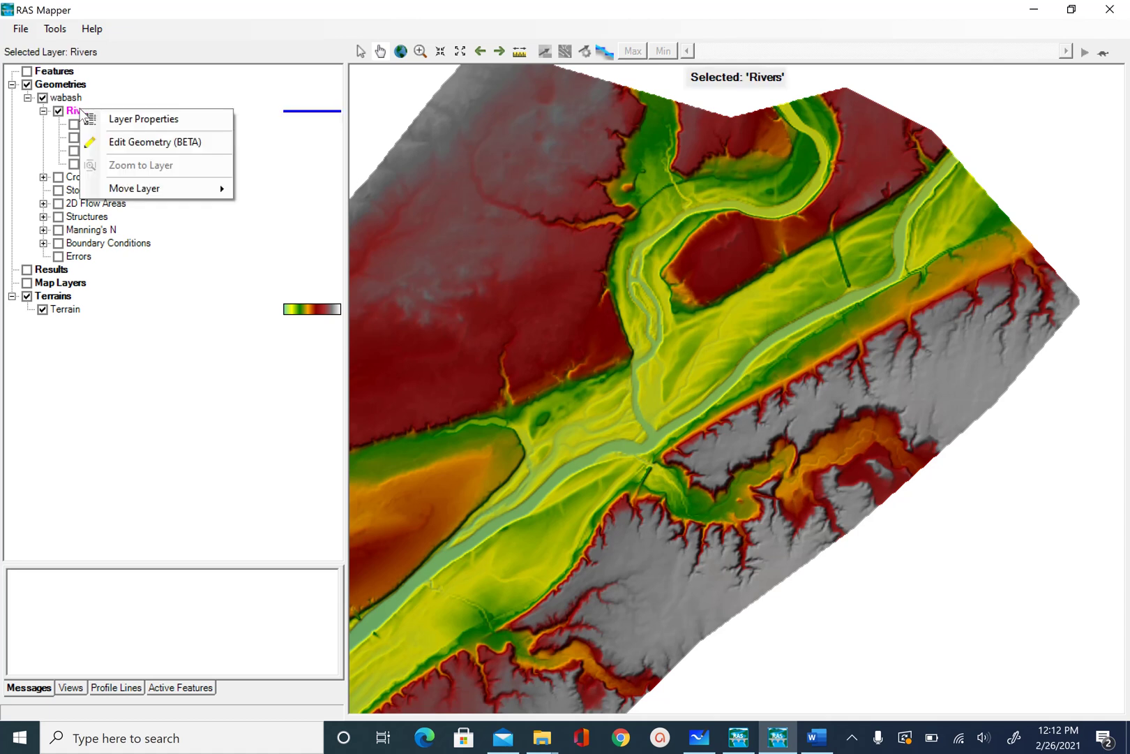
left_click(141, 141)
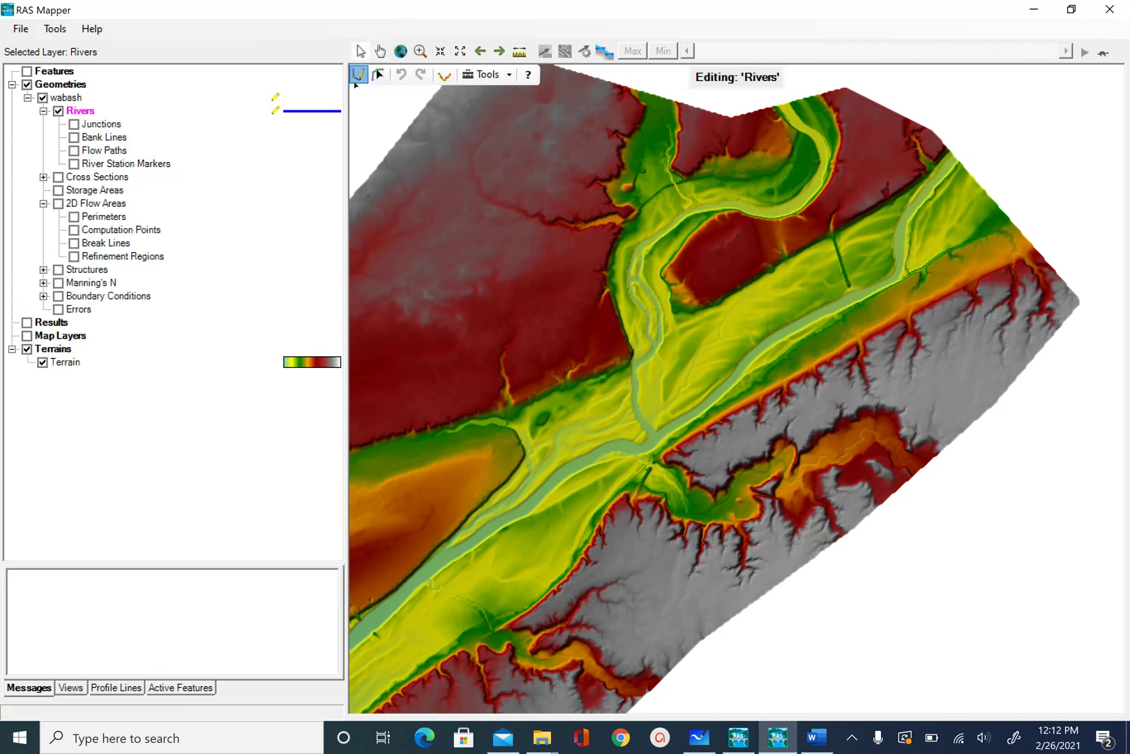
Digitize a river centerline along the upper Wabash, from near the terrain's northeast edge downstream to just before the Tippecanoe confluence
left_click(378, 75)
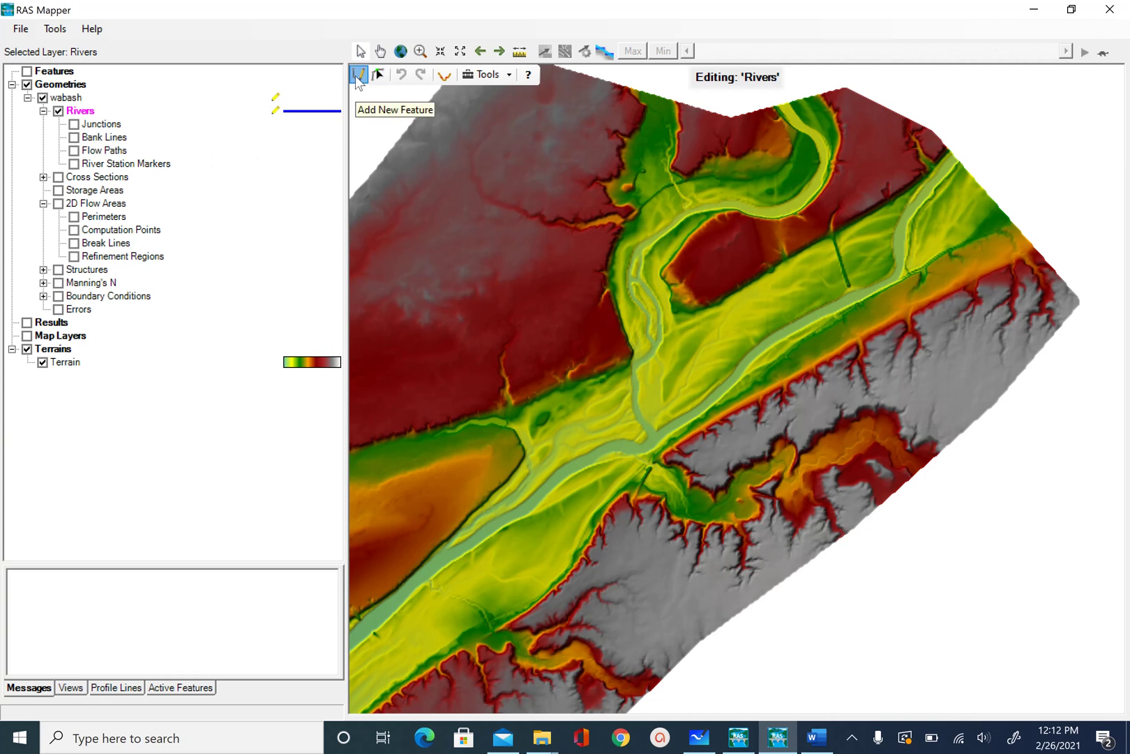
left_click(359, 75)
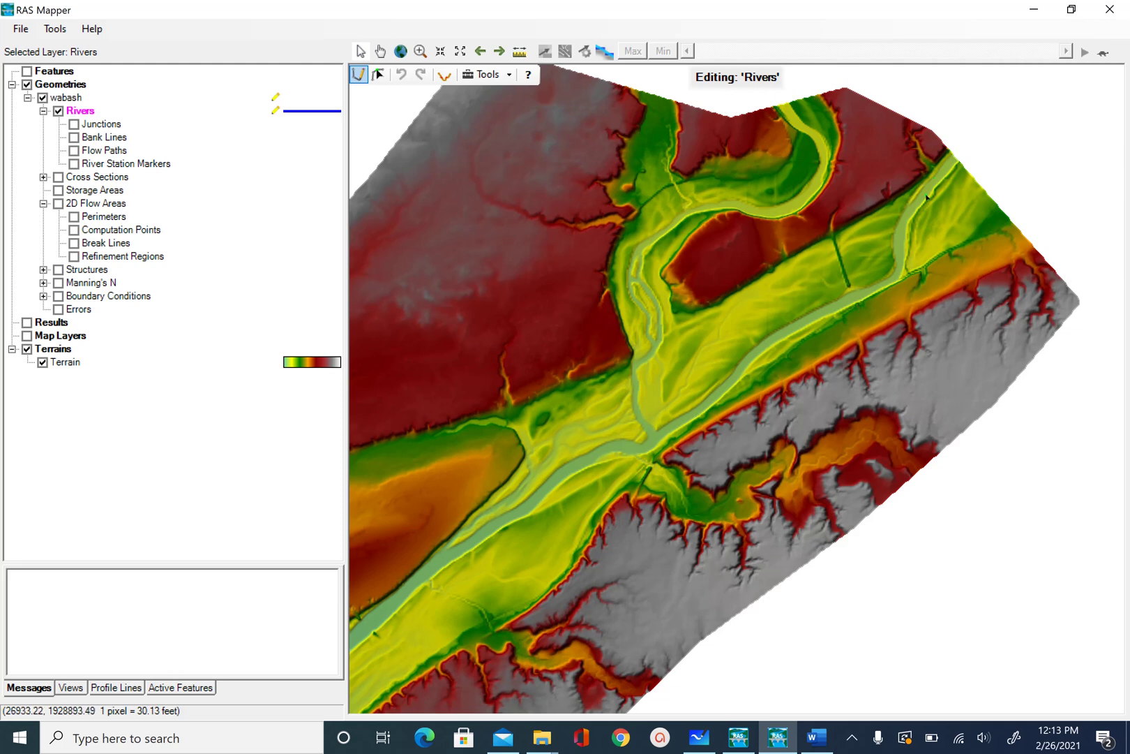
scroll(928, 198, "up", 3)
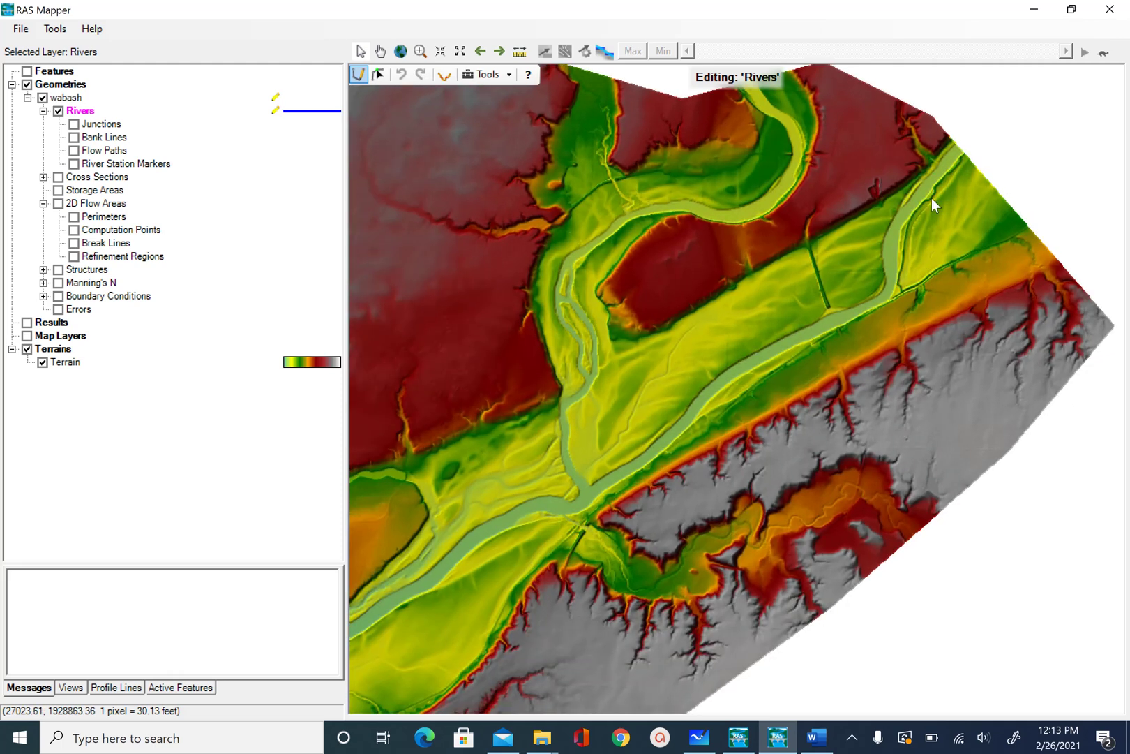
scroll(931, 198, "up", 2)
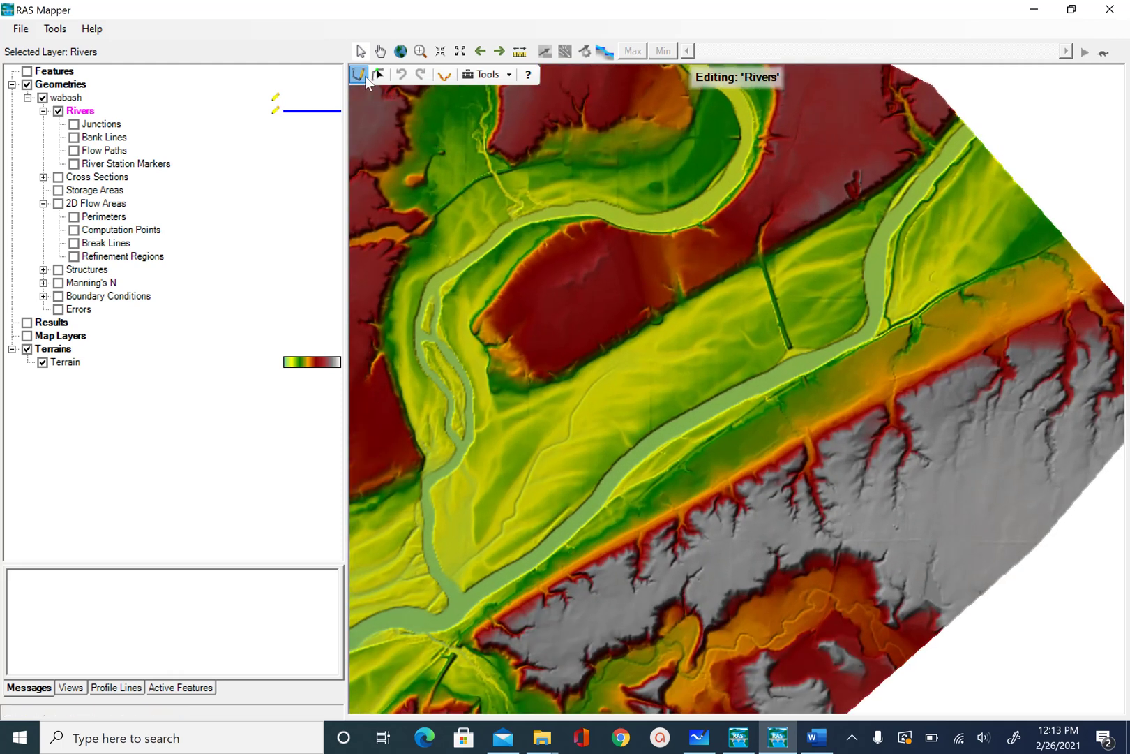
left_click(358, 74)
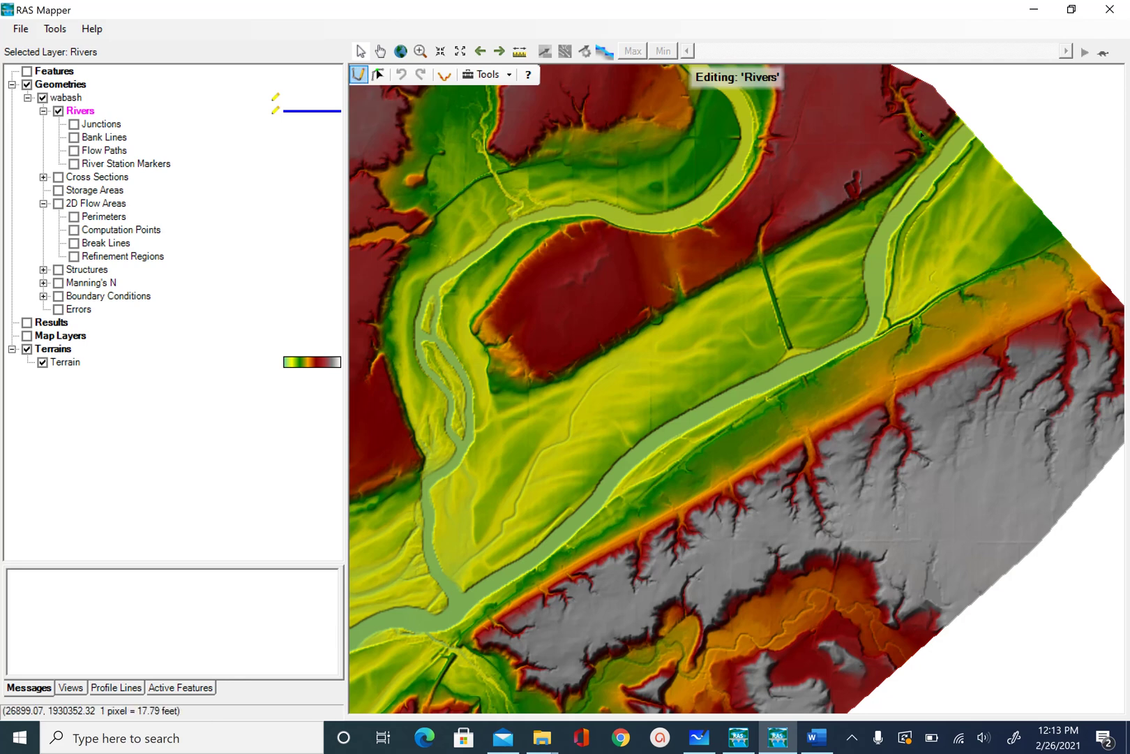
left_click(931, 175)
left_click(903, 212)
left_click(881, 243)
left_click(877, 264)
left_click(875, 293)
left_click(874, 311)
left_click(872, 326)
left_click(848, 342)
left_click(795, 370)
left_click(725, 404)
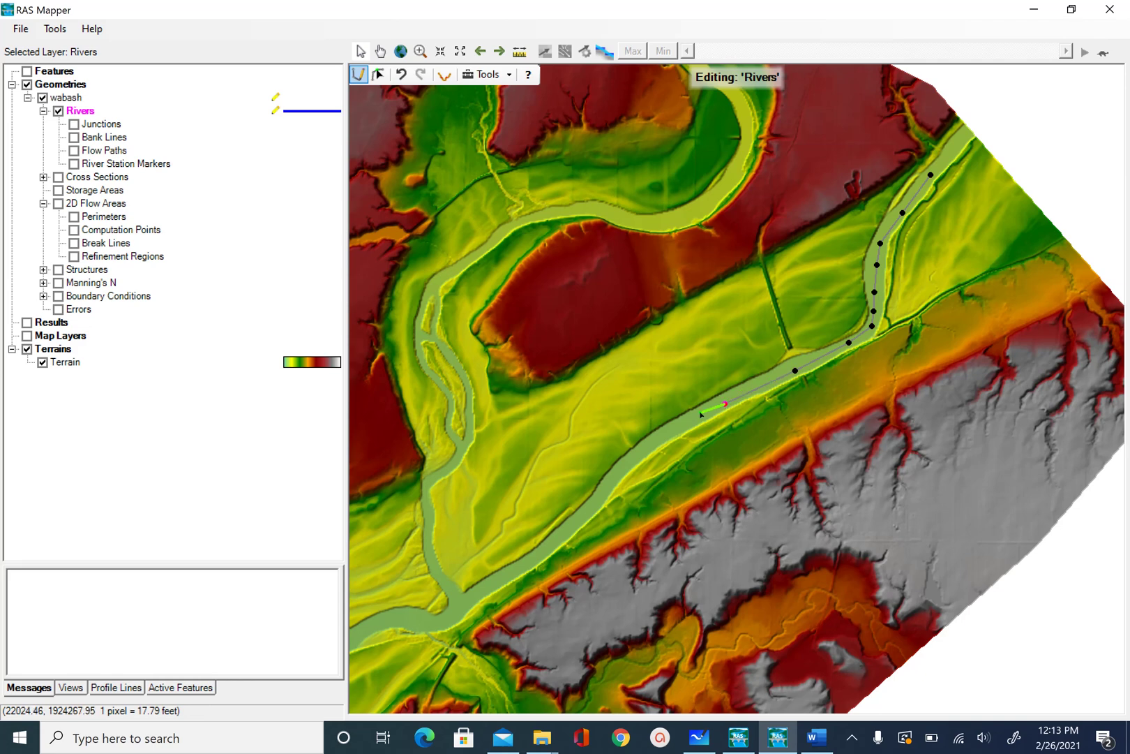
left_click(633, 458)
left_click(600, 494)
scroll(635, 454, "up", 1)
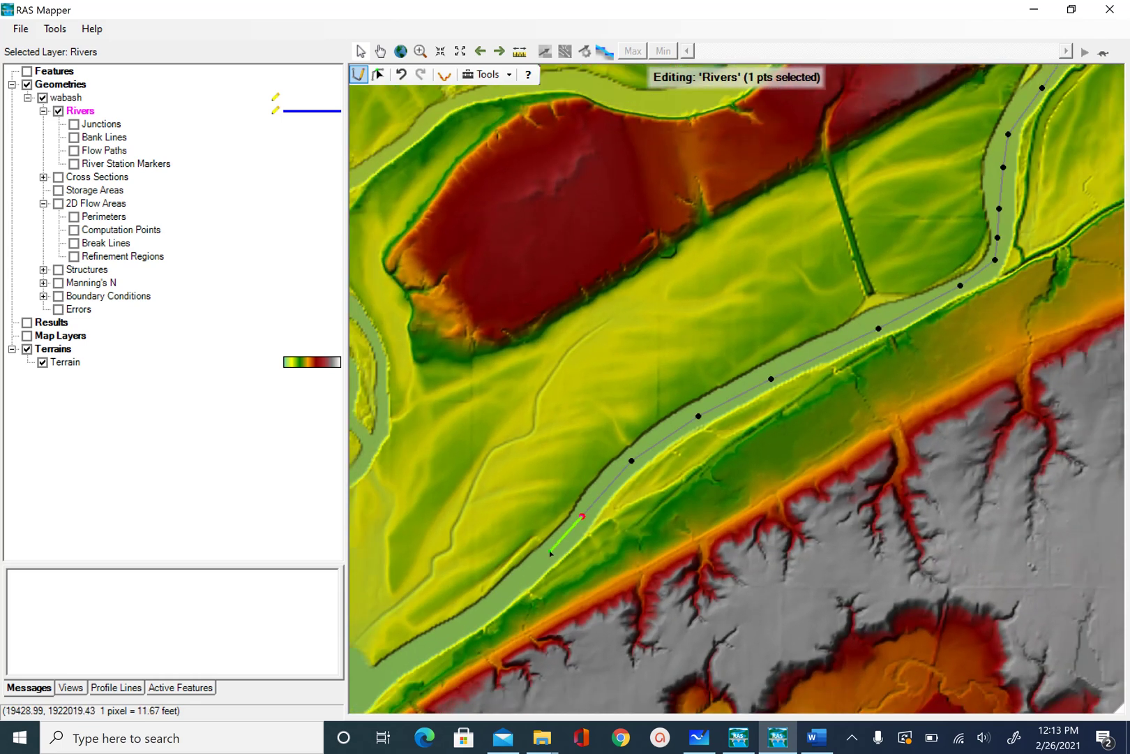
left_click(550, 553)
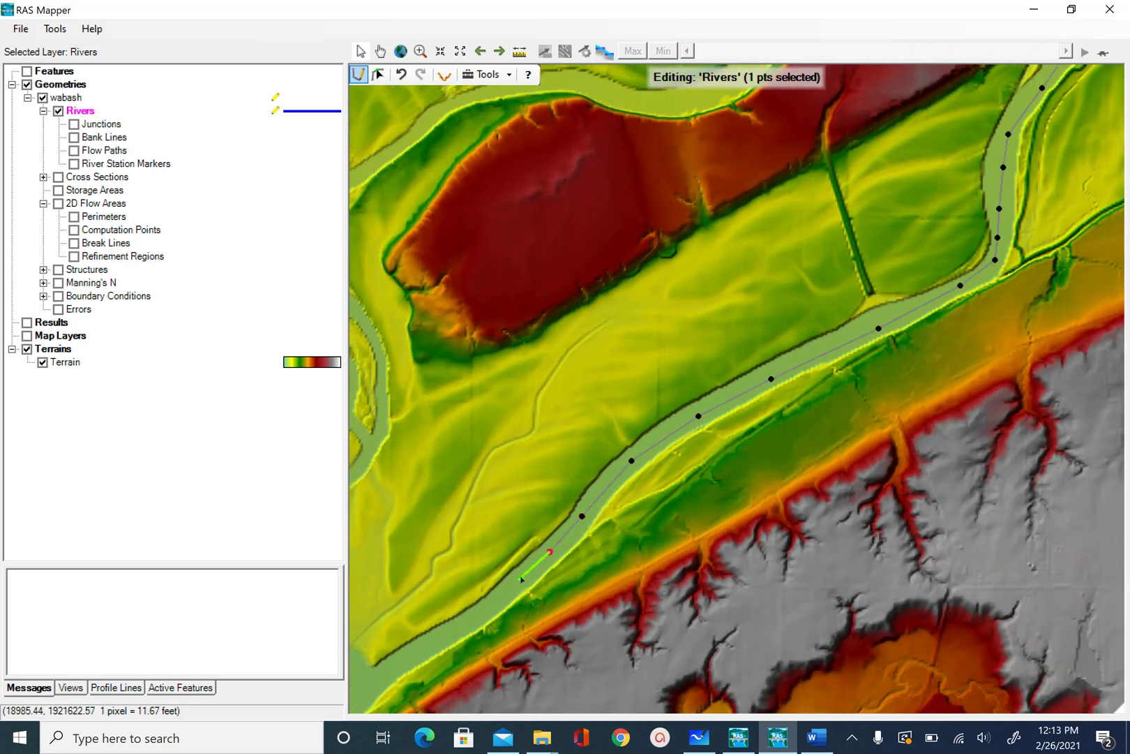
left_click(491, 602)
scroll(460, 548, "down", 1)
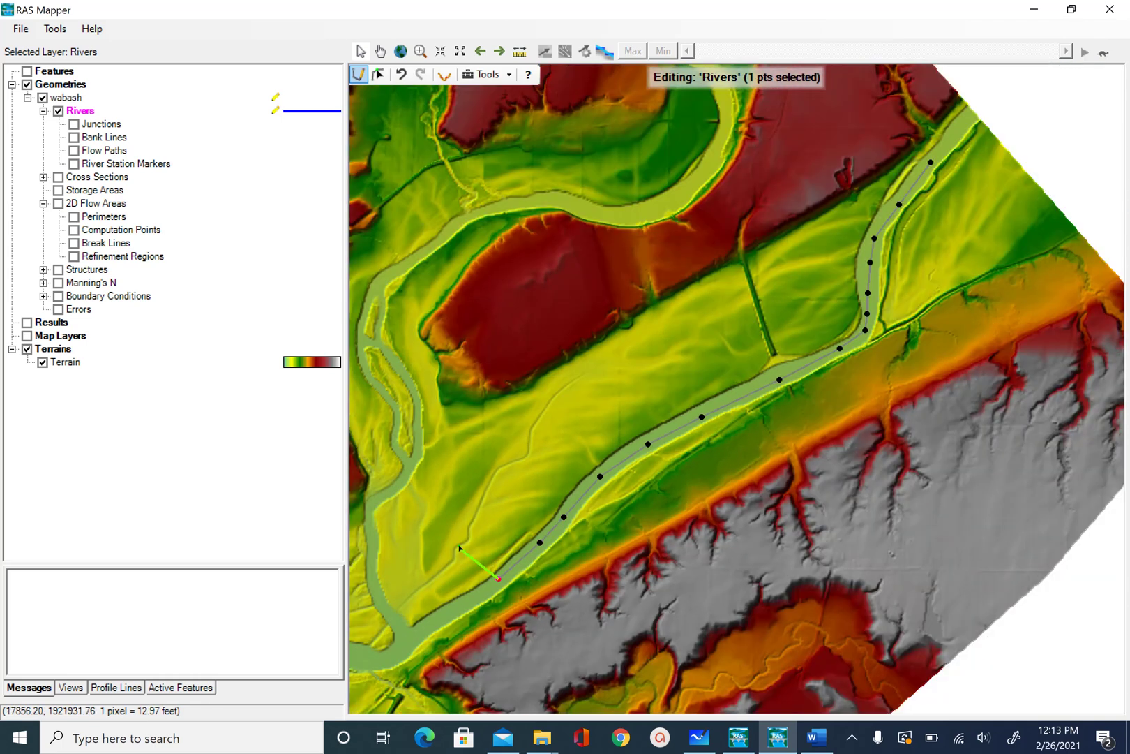
left_click(476, 595)
left_click(434, 621)
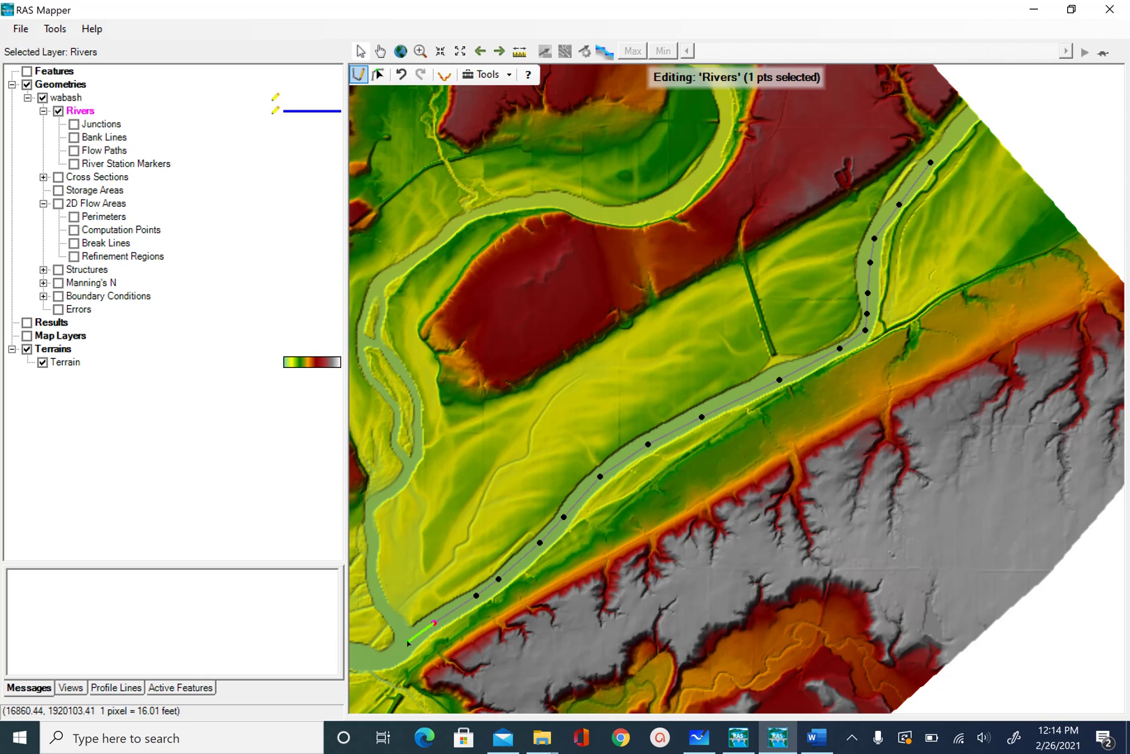
double_click(408, 642)
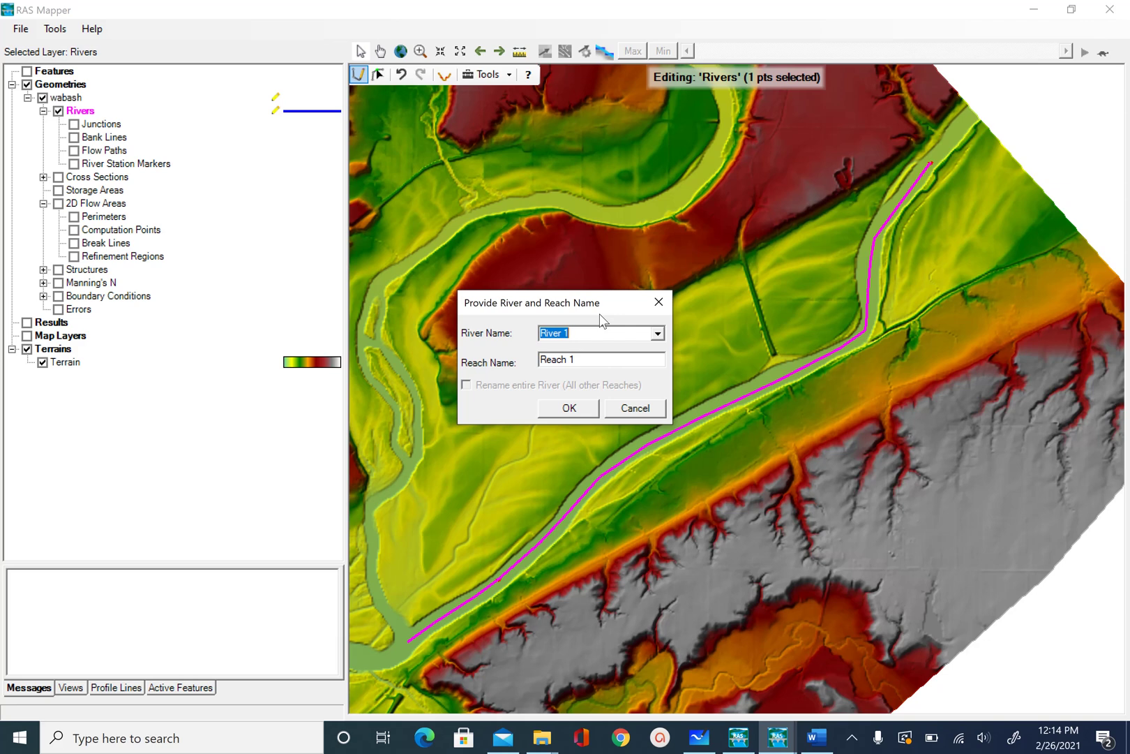
Name the digitized line's river Wabash and its reach Upper
type("Wabash")
left_click_drag(615, 361, 430, 333)
type("Upper")
left_click(576, 411)
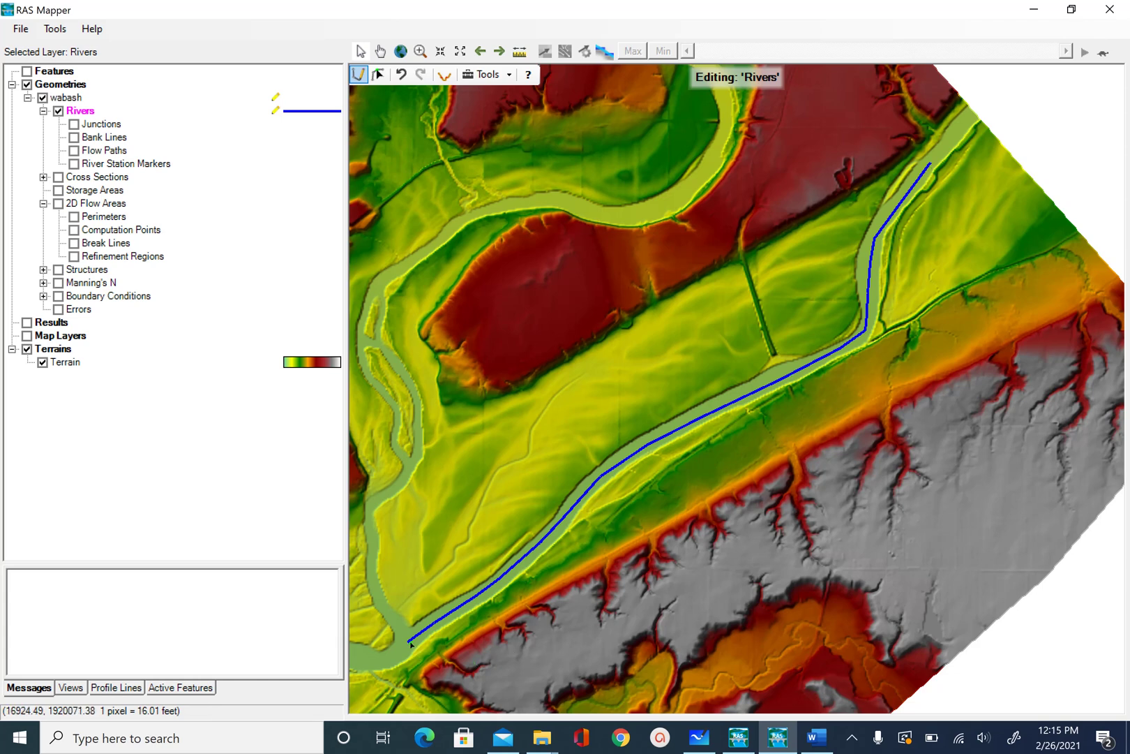
Stop editing the Rivers layer and save the edits to the wabash geometry
right_click(95, 115)
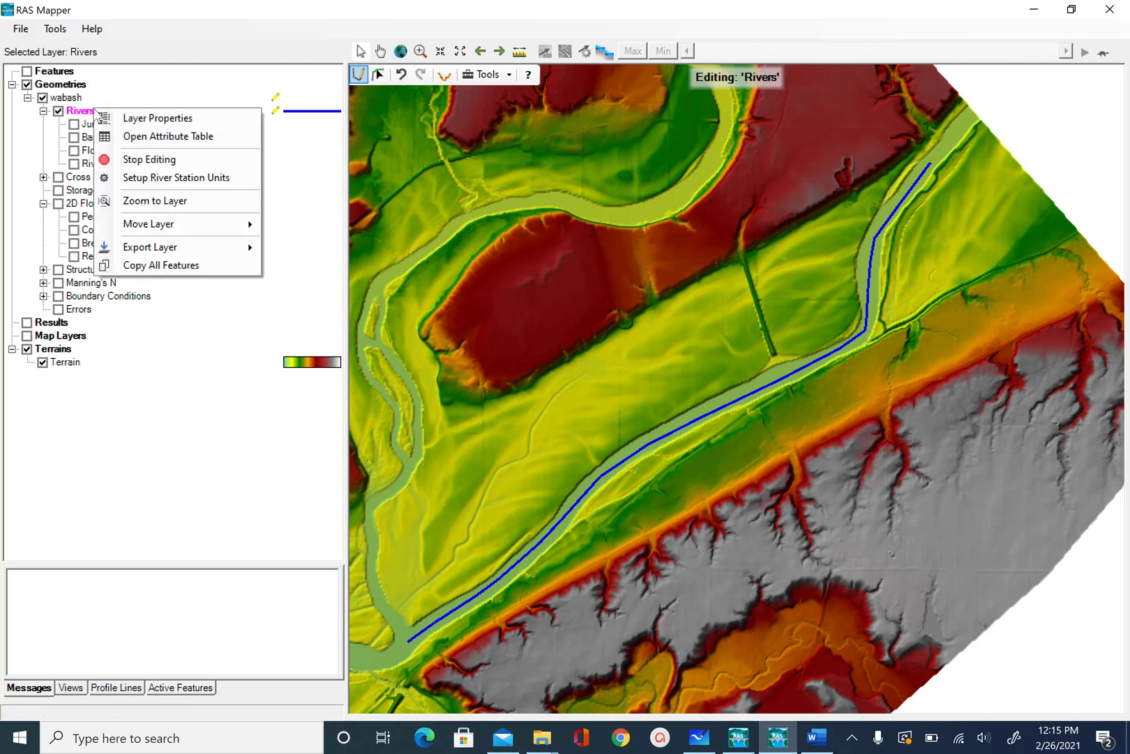
left_click(152, 161)
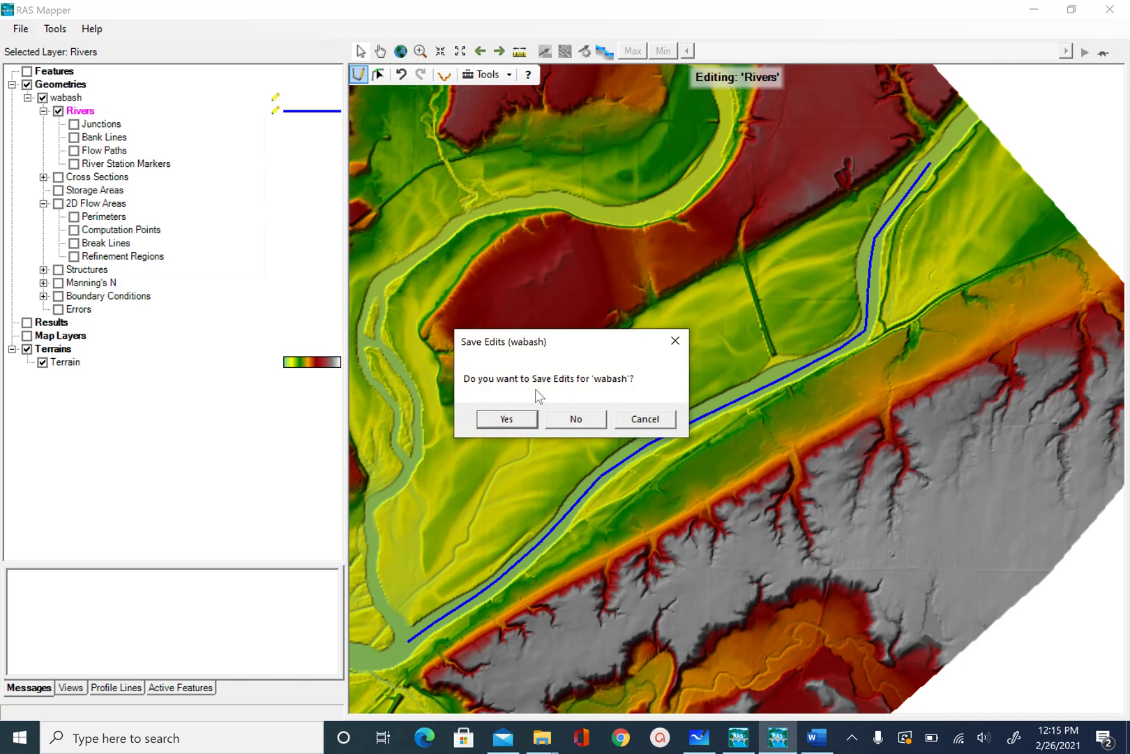
left_click(502, 419)
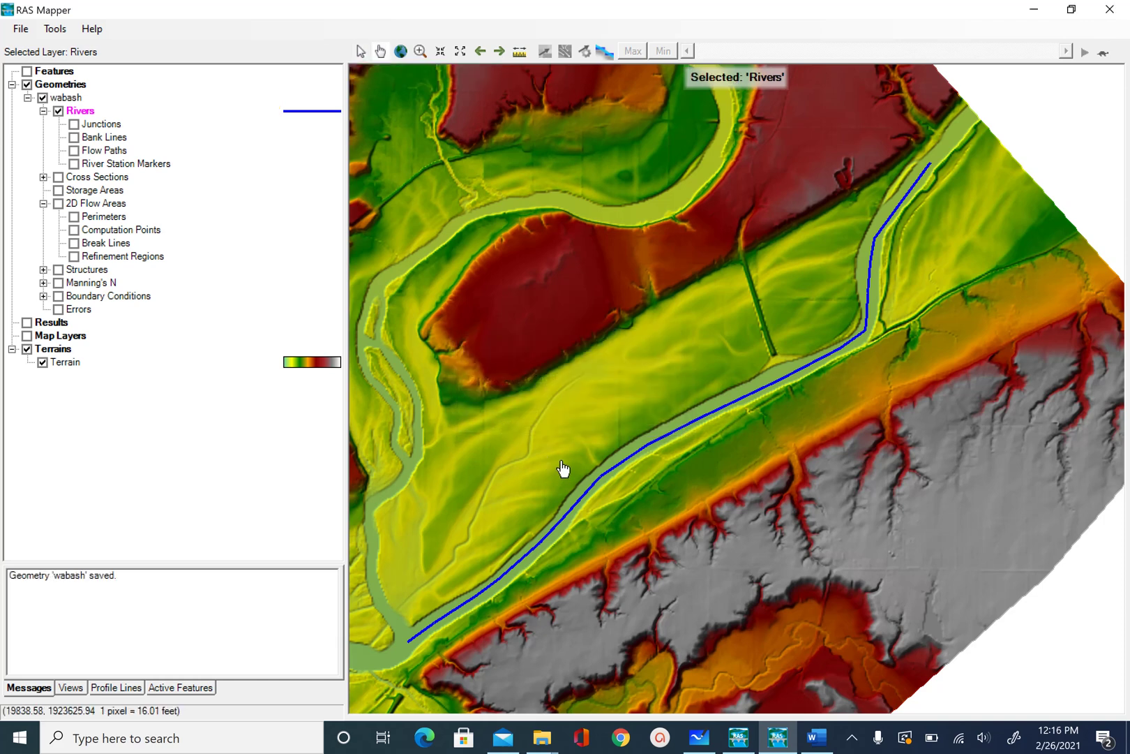
Examine the Tippecanoe tributary and its confluence with the digitized upper Wabash reach on the terrain
left_click_drag(564, 469, 666, 379)
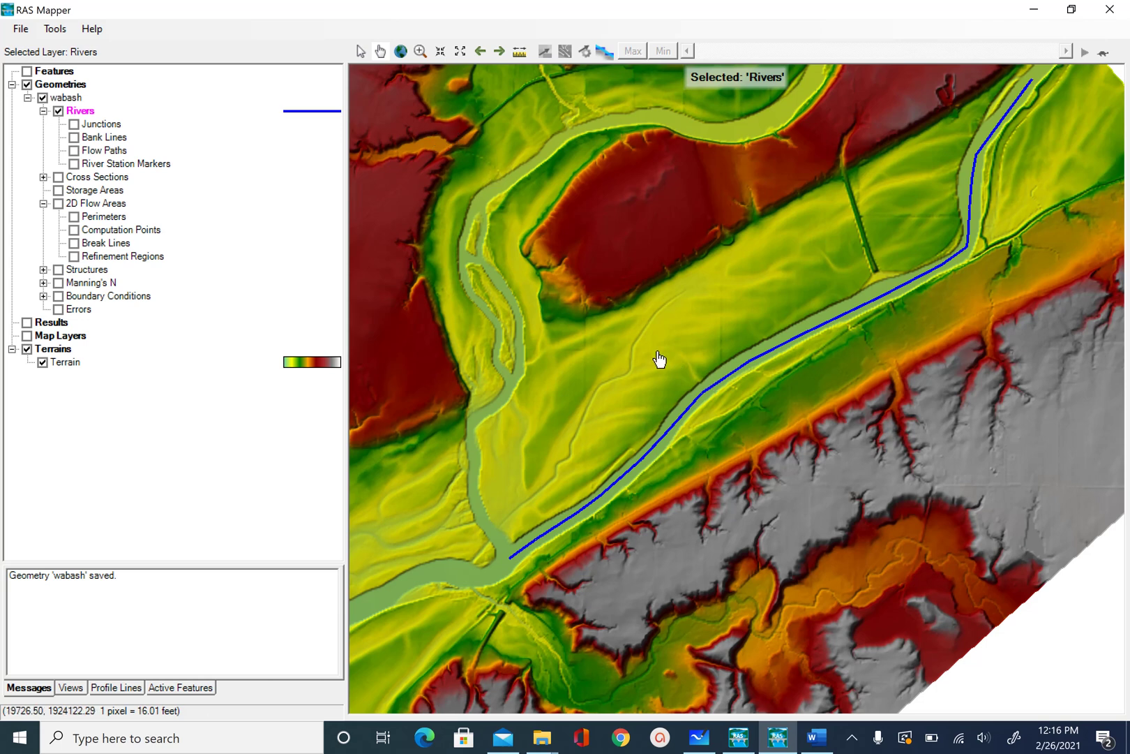
left_click_drag(659, 358, 683, 342)
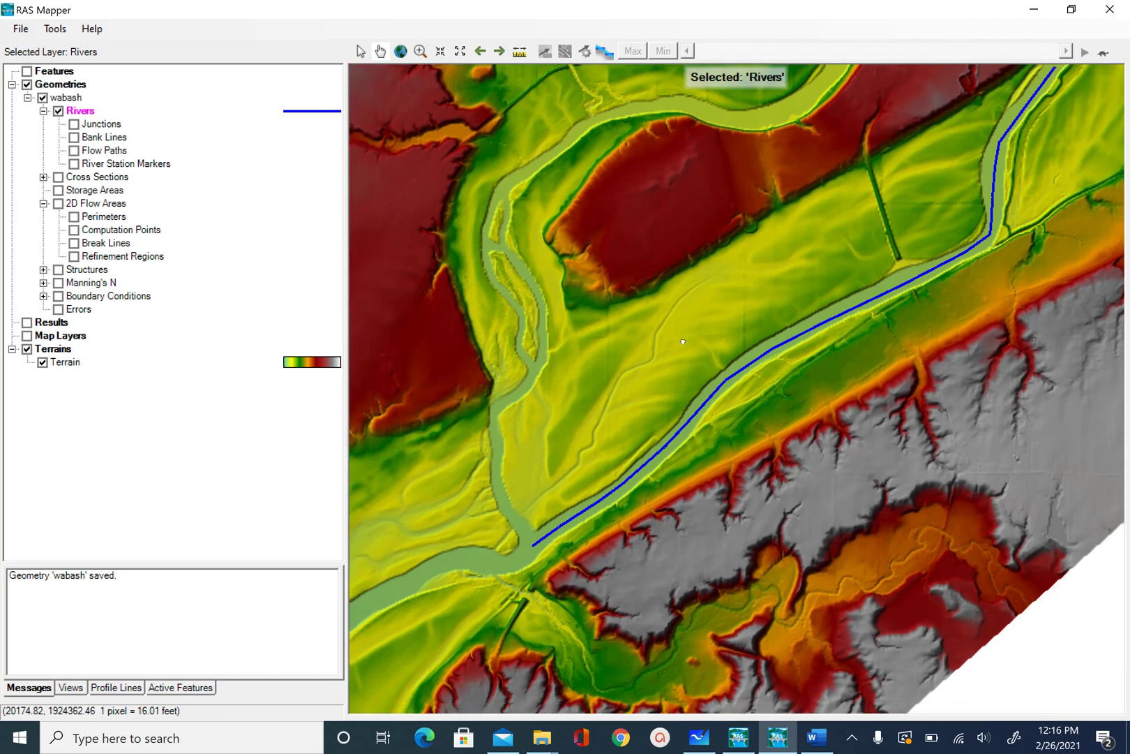
mouse_move(571, 528)
scroll(732, 129, "down", 1)
scroll(716, 207, "down", 1)
scroll(710, 220, "up", 1)
scroll(705, 242, "up", 1)
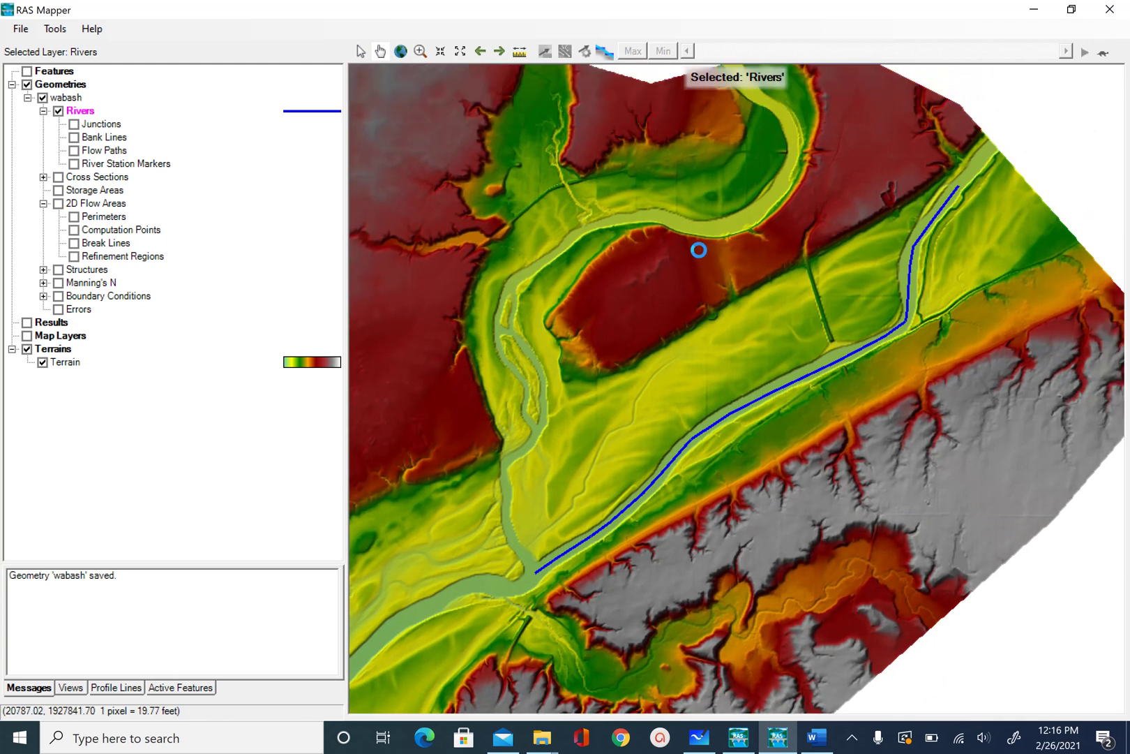
scroll(722, 250, "down", 1)
scroll(732, 137, "up", 1)
scroll(732, 138, "down", 1)
scroll(725, 222, "up", 1)
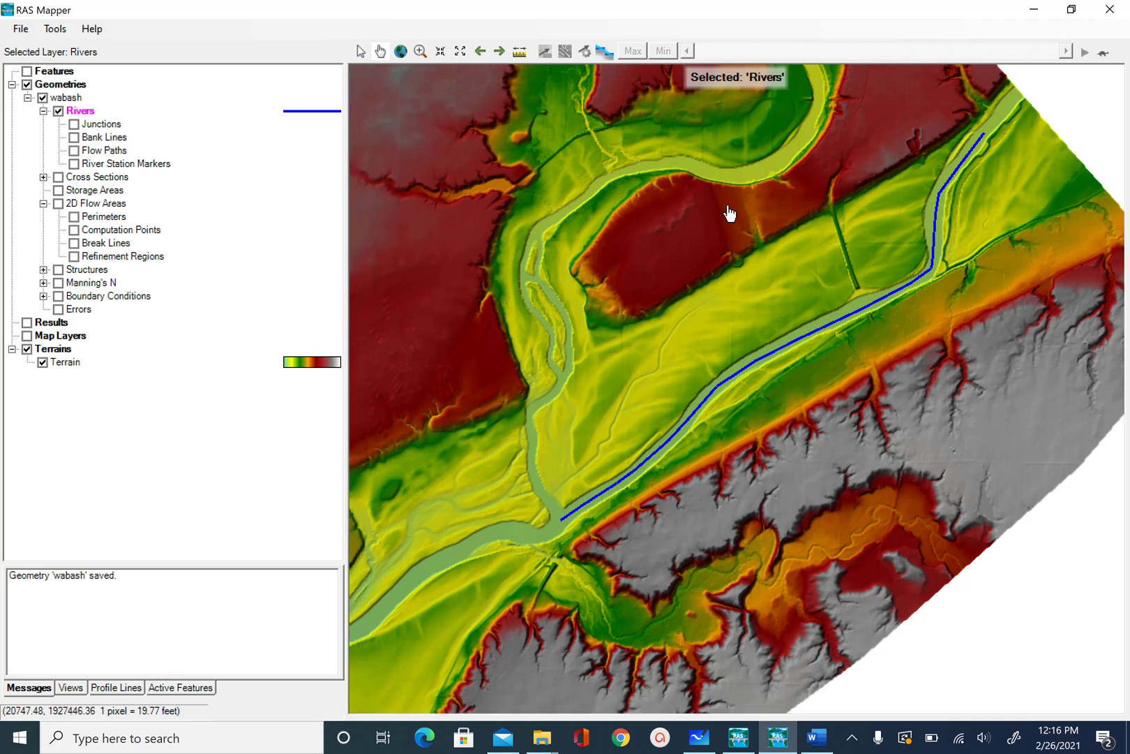
left_click_drag(708, 247, 716, 207)
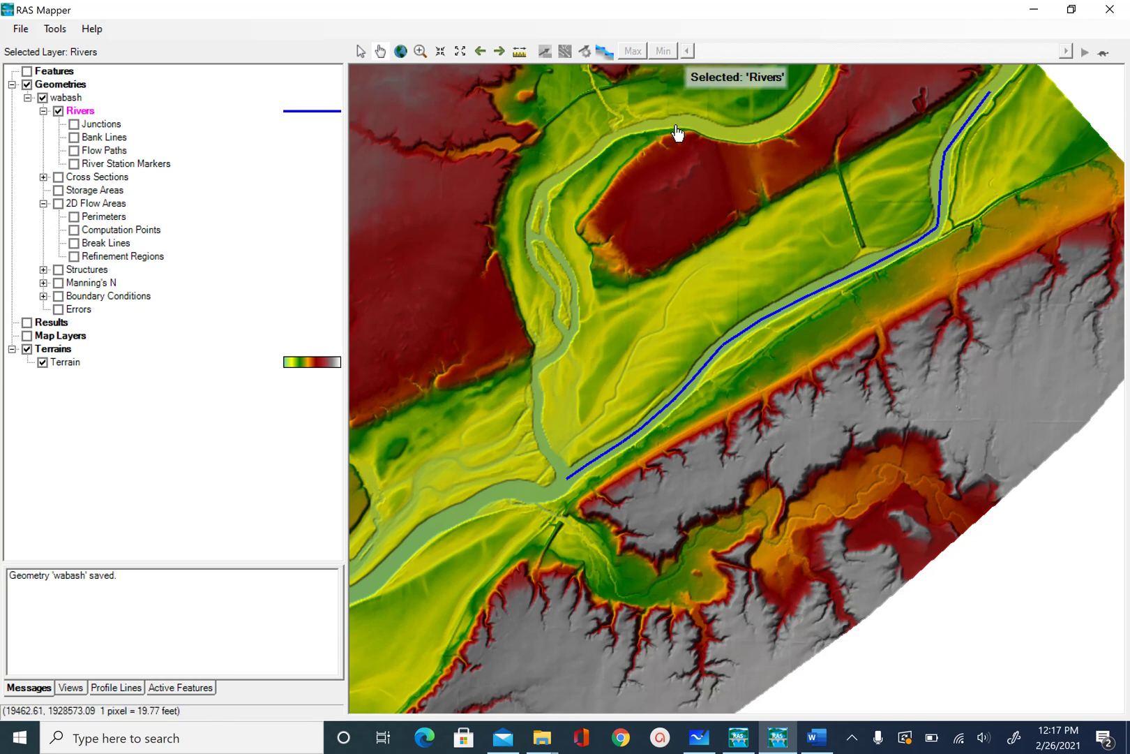
Edit the Rivers layer and start a Tippecanoe centerline at the tributary's northern bend, following the channel down into the eastern branch of the braided section
right_click(90, 115)
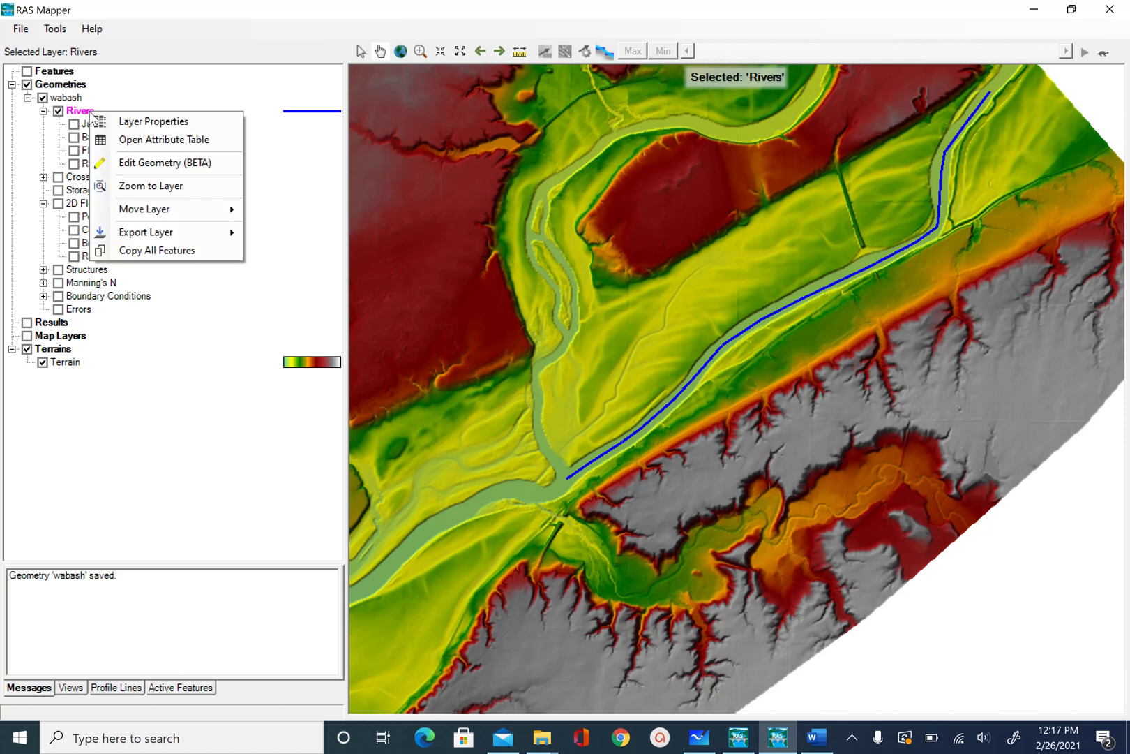
left_click(154, 163)
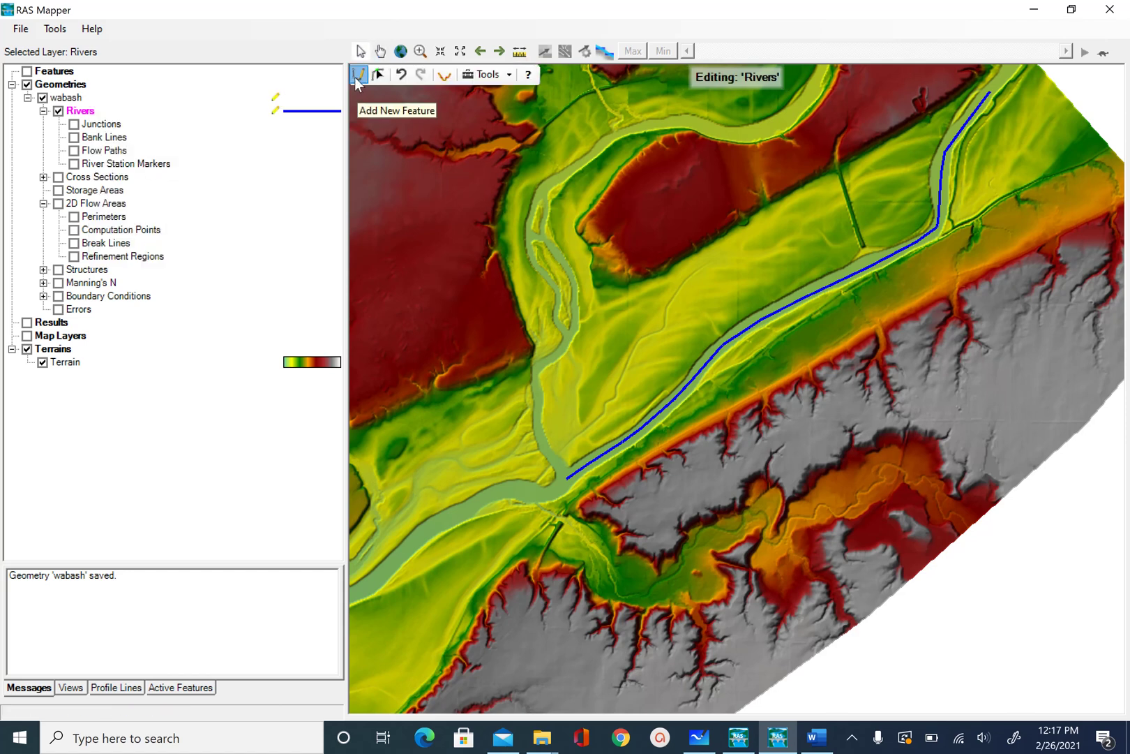
left_click(358, 75)
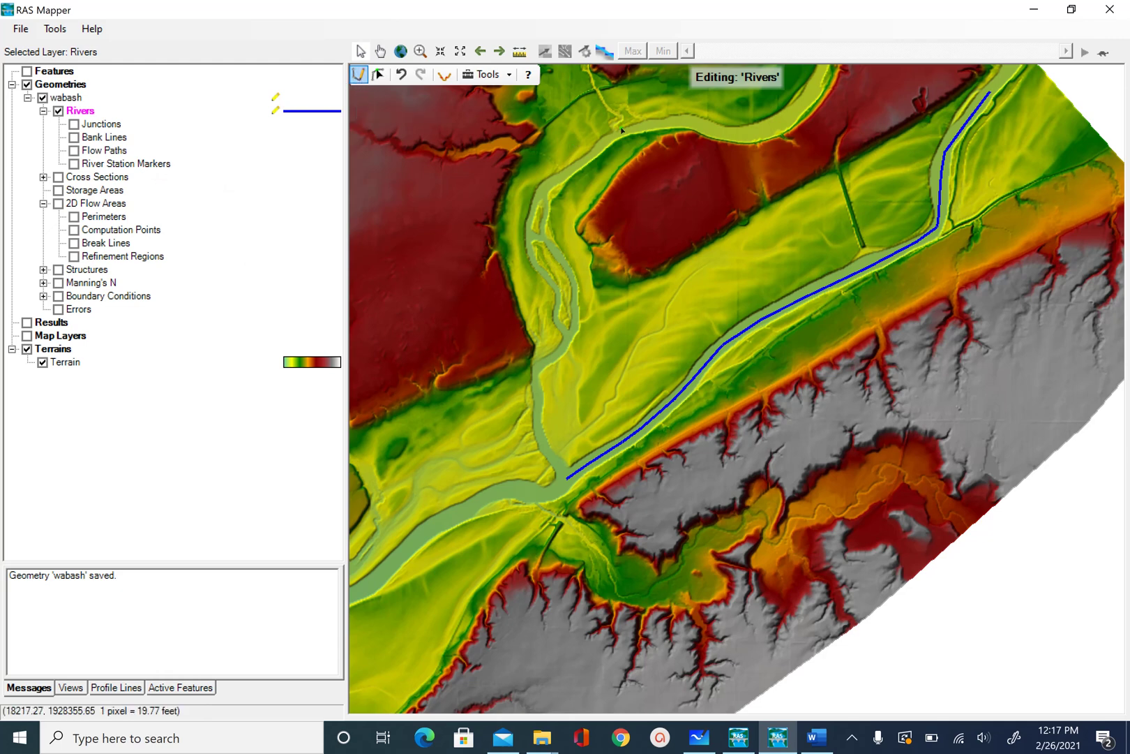
left_click(663, 126)
left_click(619, 135)
left_click(582, 165)
left_click(551, 187)
left_click(546, 200)
left_click(545, 222)
left_click(547, 247)
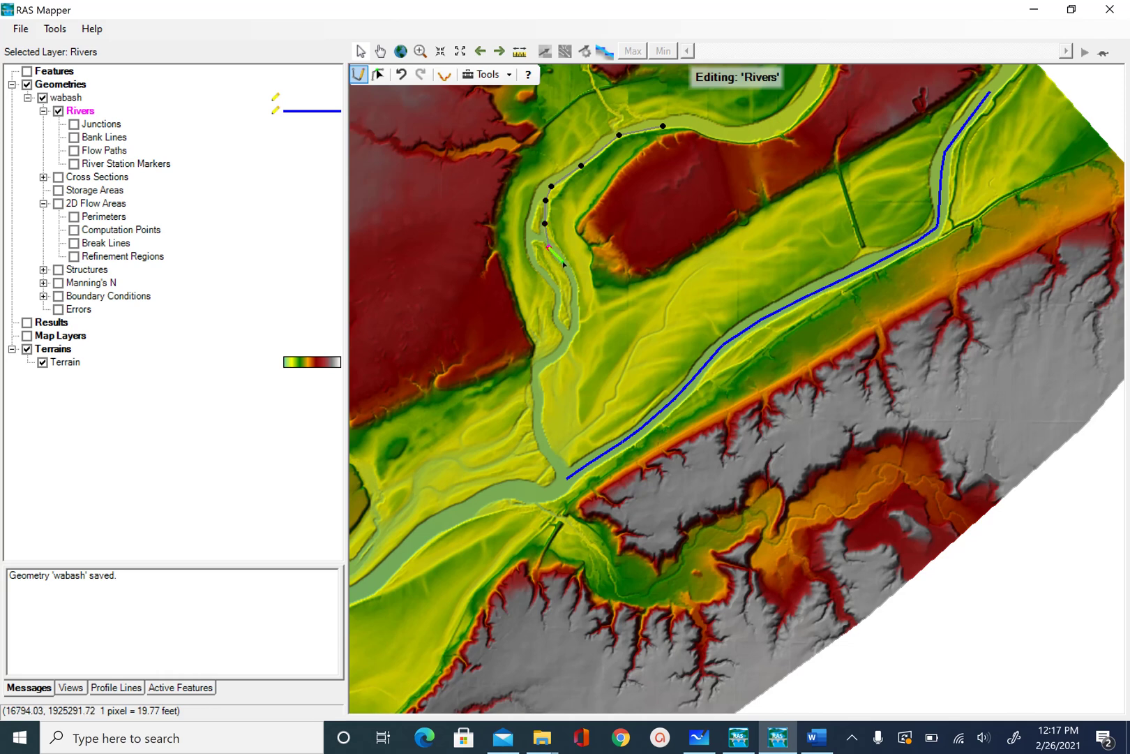
left_click(563, 263)
Continue the Tippecanoe centerline down the eastern branch and the single channel below it, to just above the Wabash confluence
scroll(590, 309, "up", 3)
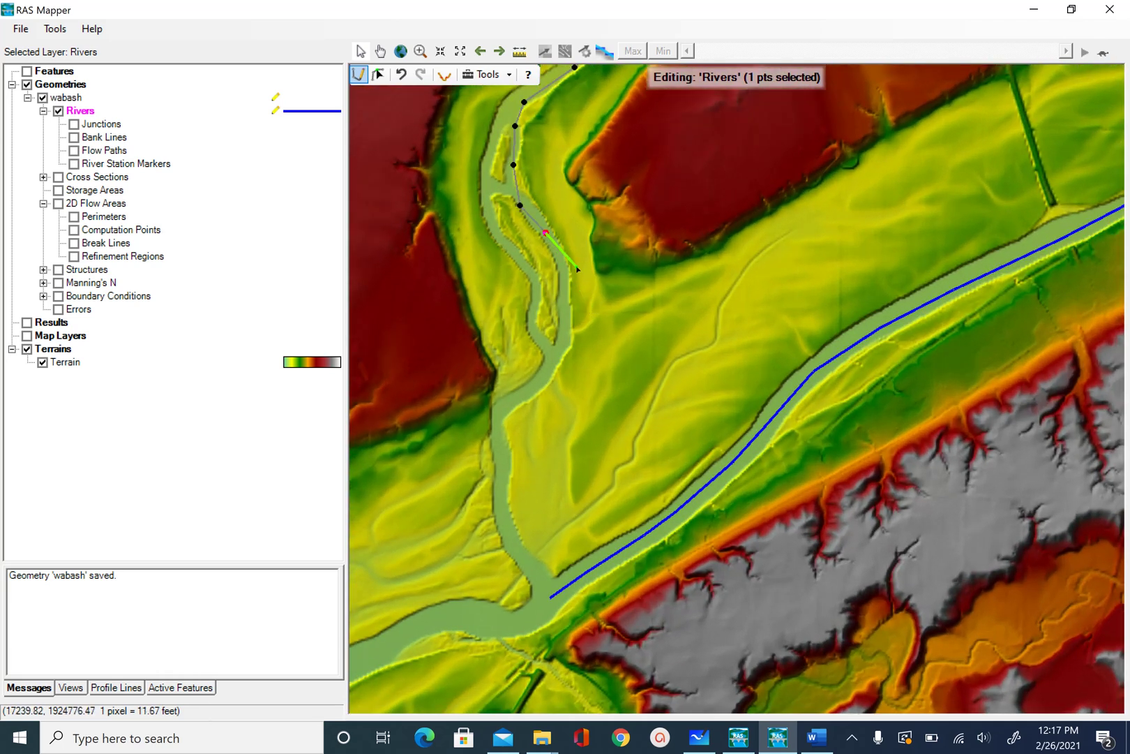
scroll(577, 269, "up", 2)
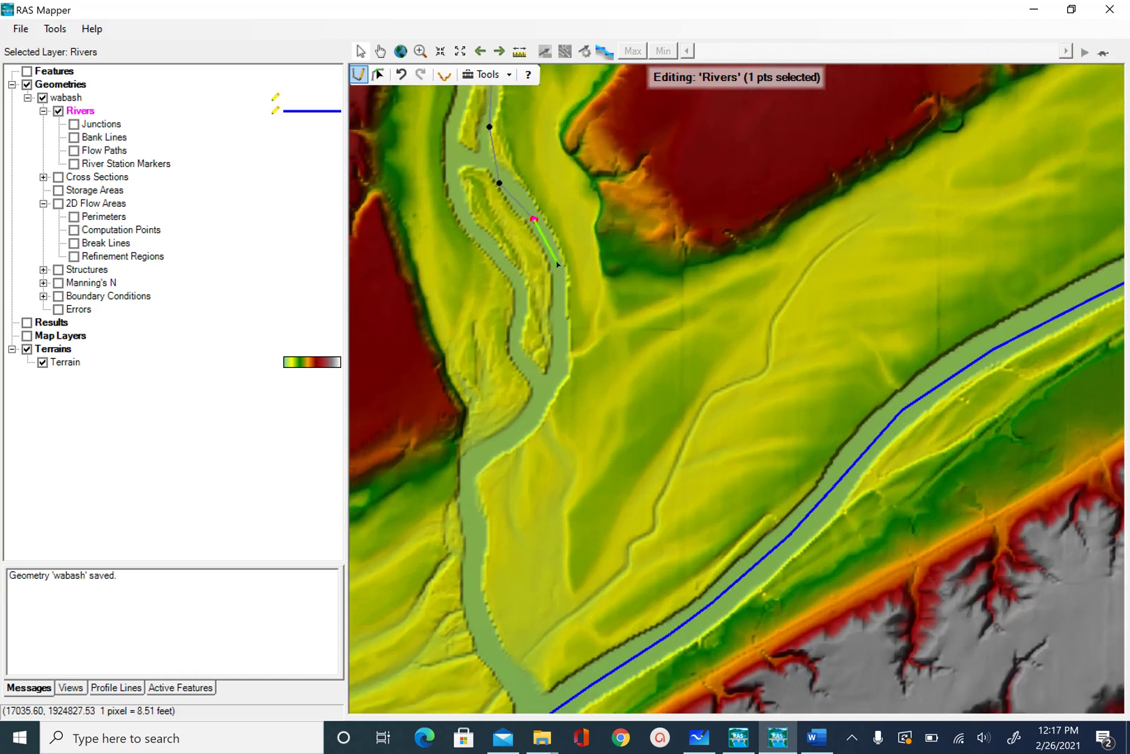
left_click(560, 265)
left_click(559, 303)
left_click(555, 354)
left_click(537, 405)
left_click(502, 440)
left_click(476, 466)
left_click(469, 511)
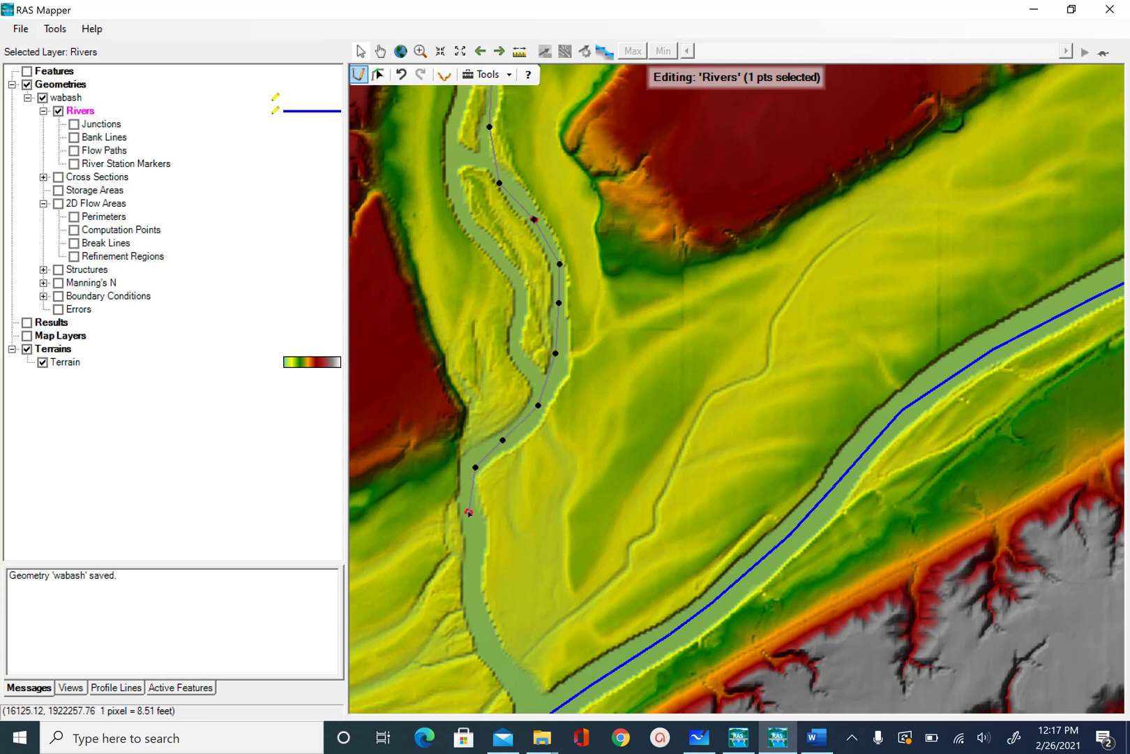
left_click(476, 545)
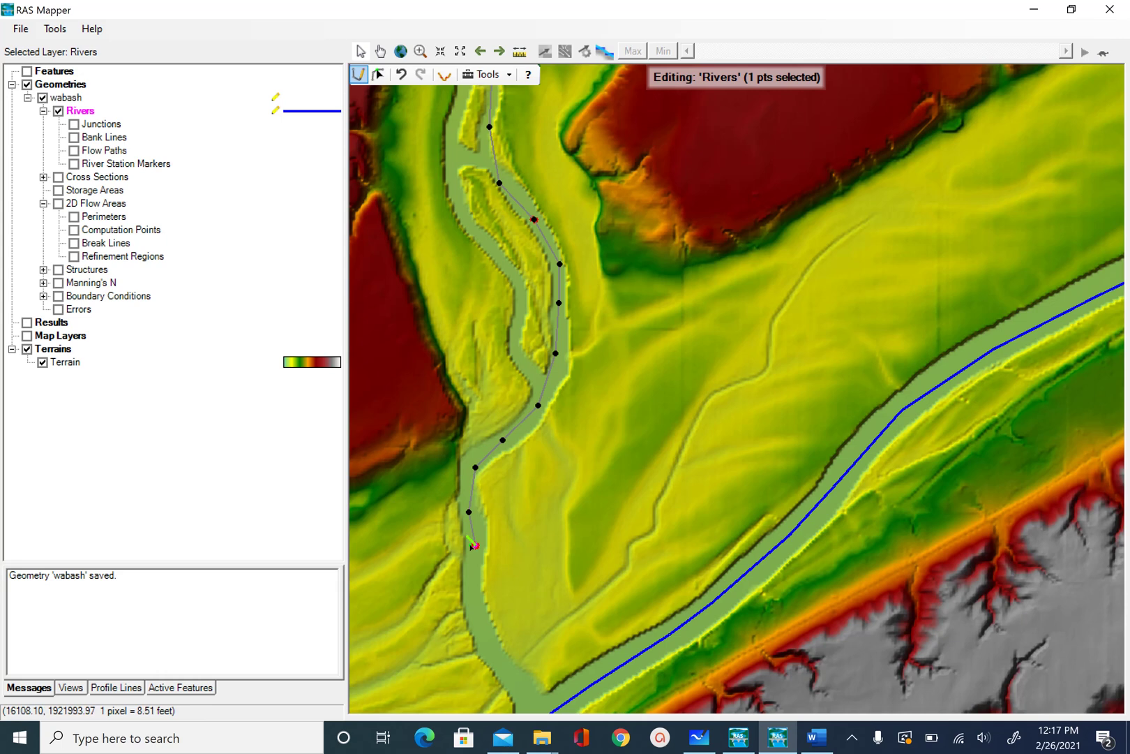
left_click(476, 619)
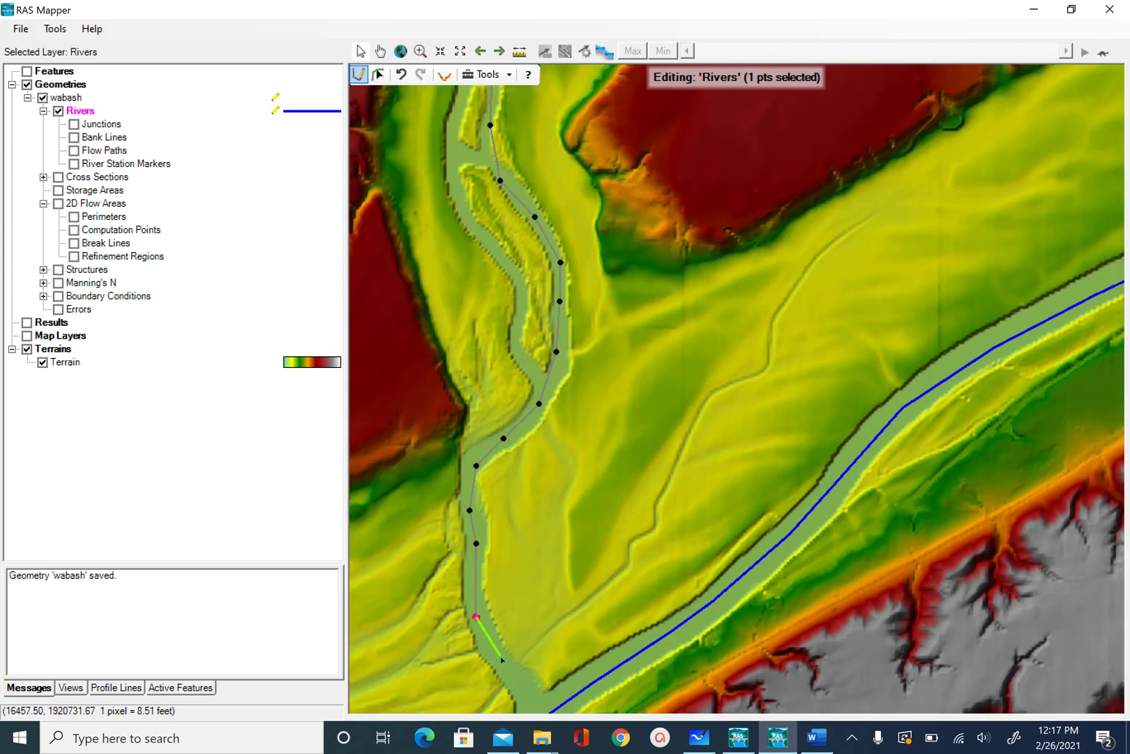
Finish the Tippecanoe centerline through the mouth of the tributary, ending it at the downstream end of the Upper Wabash line
left_click_drag(502, 658, 576, 398)
scroll(572, 444, "up", 2)
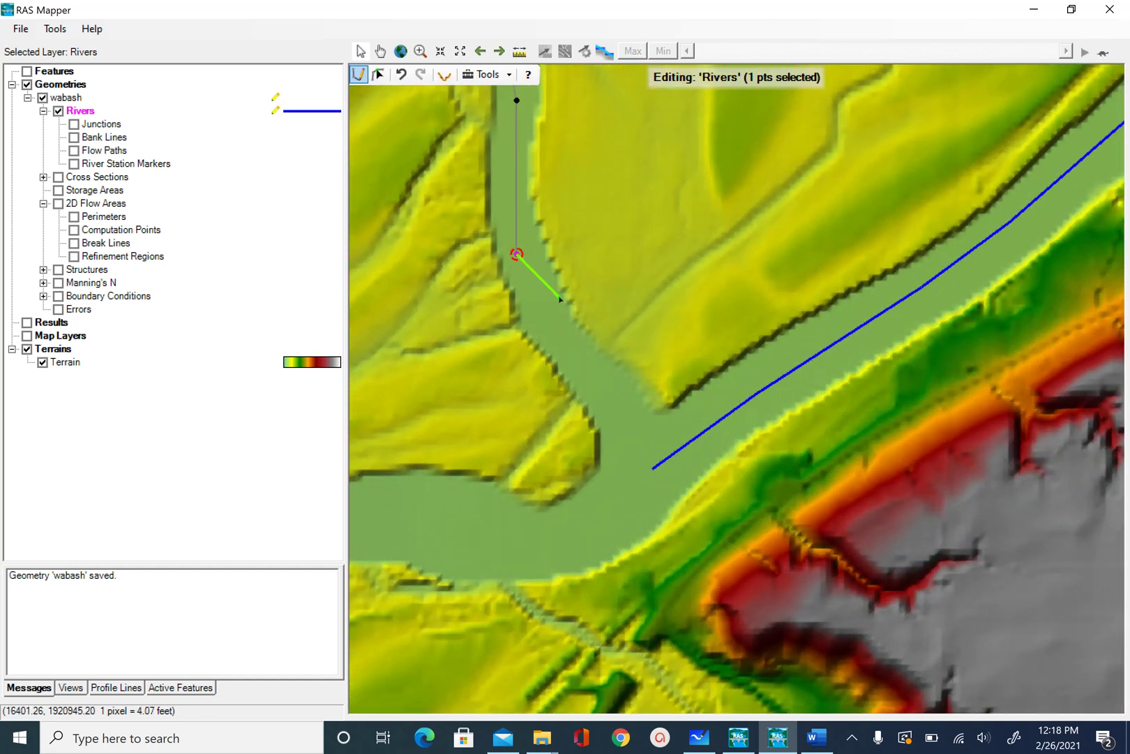
left_click(552, 321)
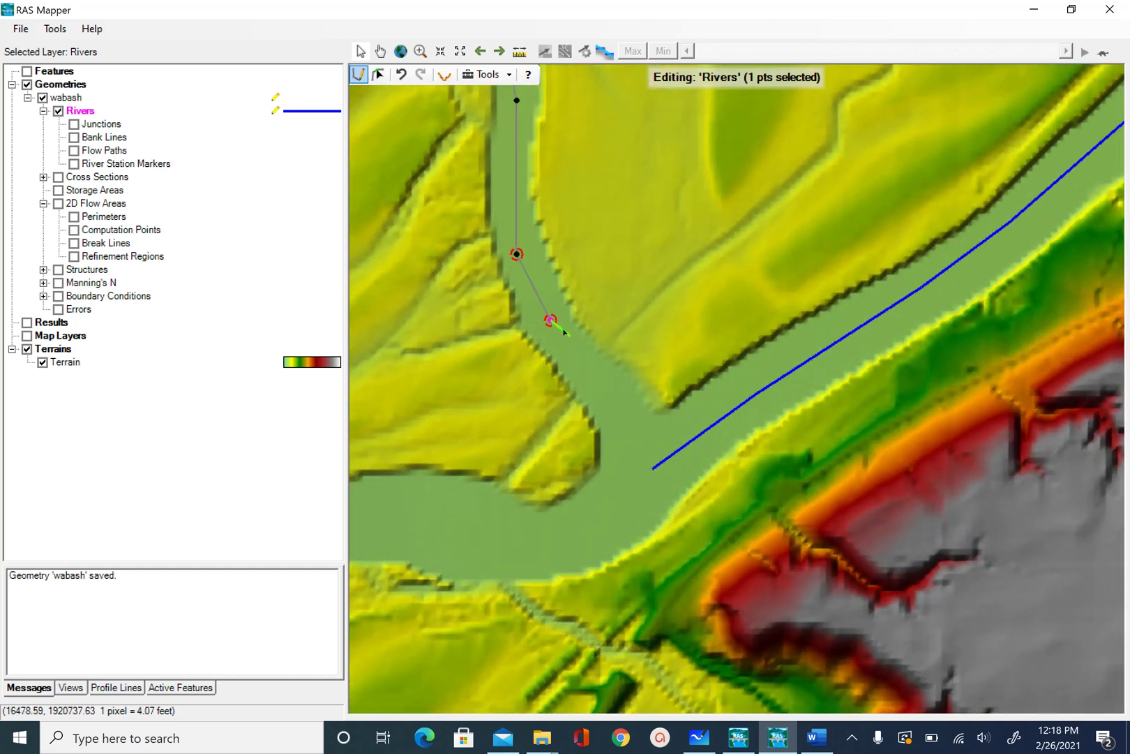
left_click(612, 390)
scroll(625, 479, "up", 2)
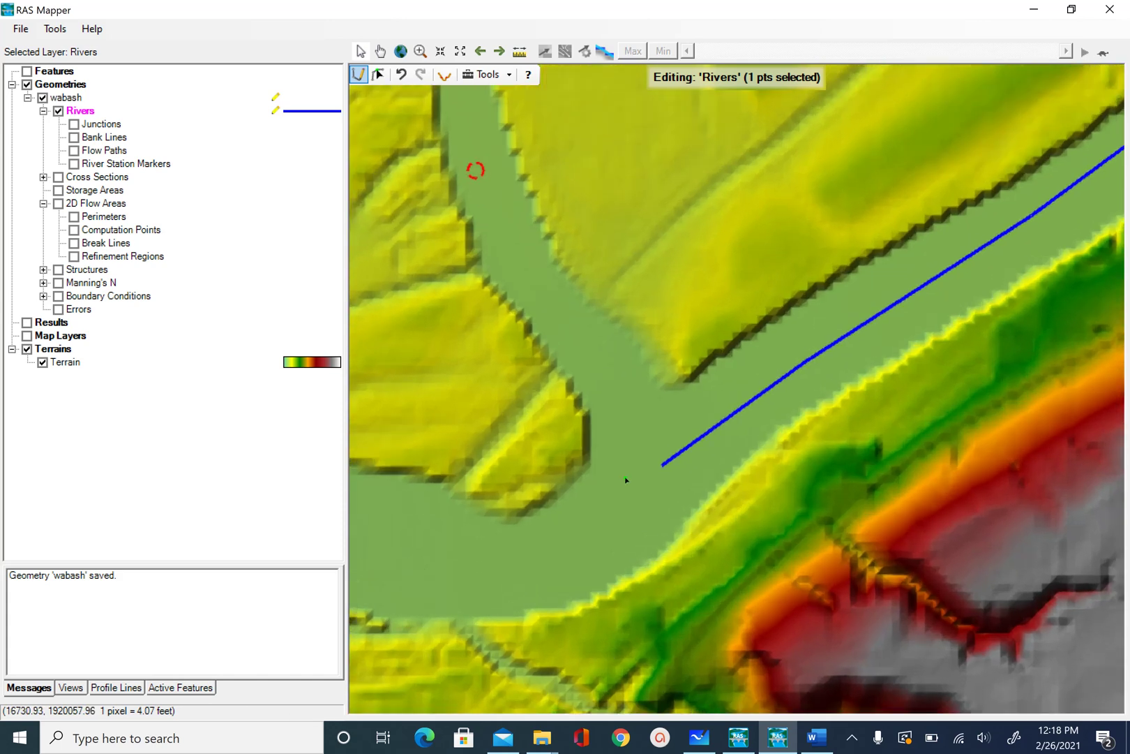
scroll(605, 386, "up", 1)
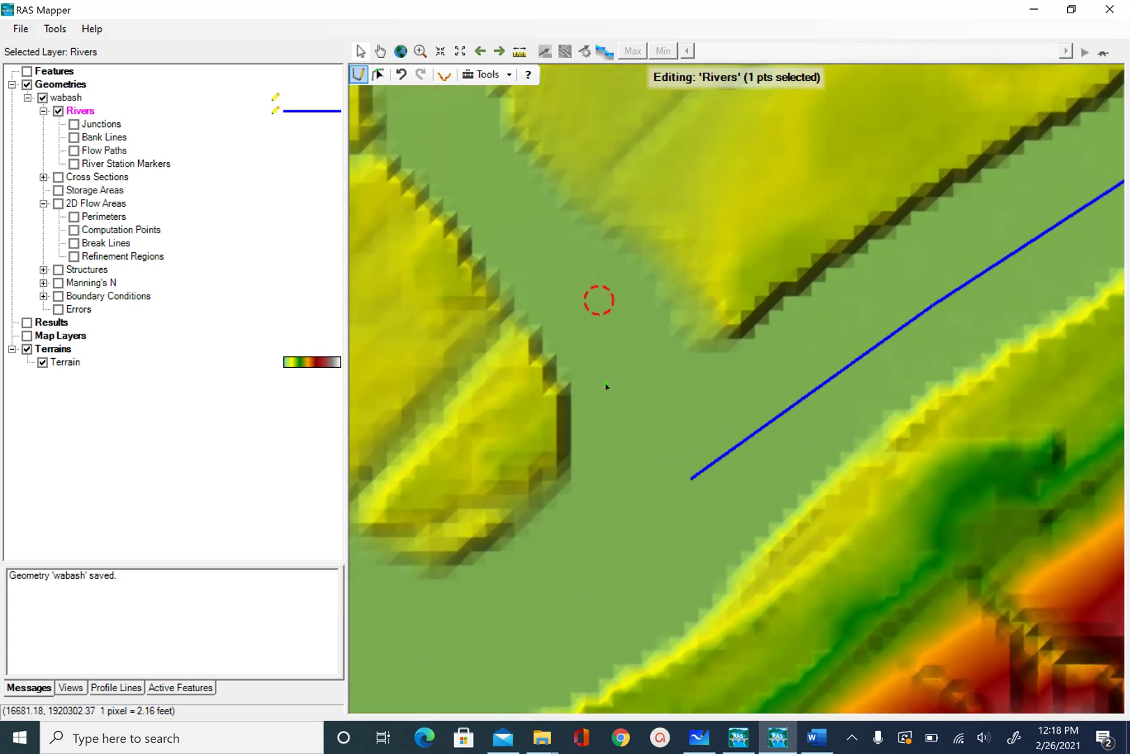
scroll(620, 331, "up", 1)
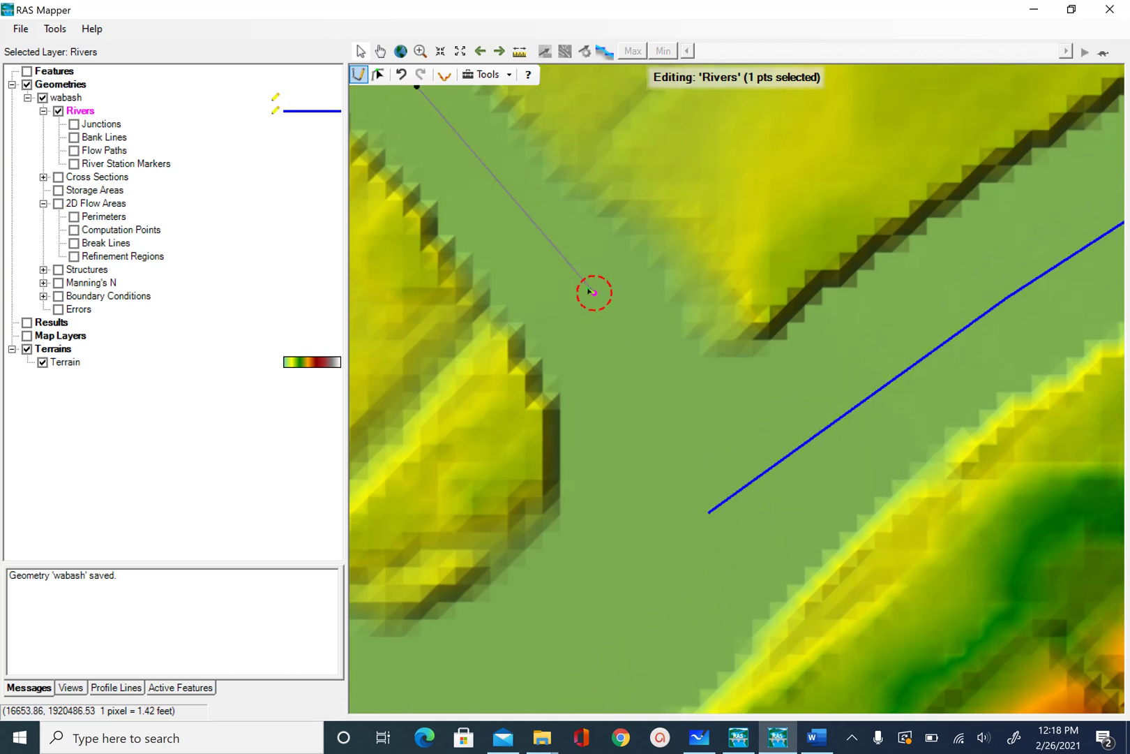
left_click(653, 414)
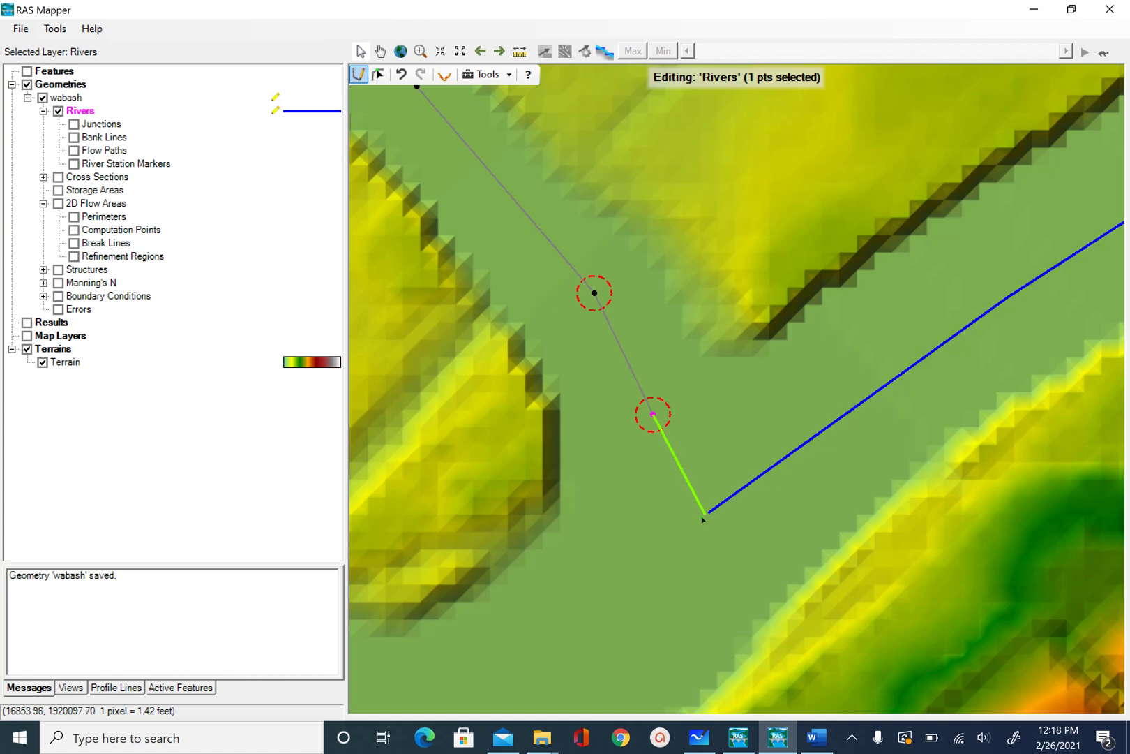
double_click(708, 515)
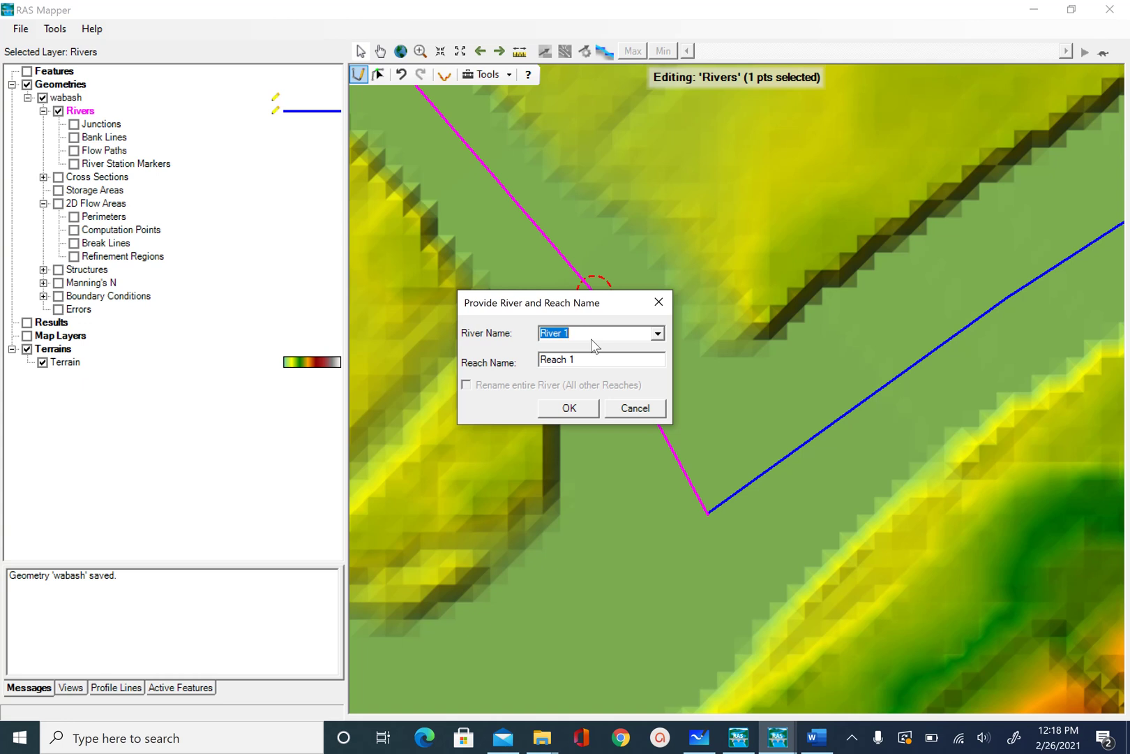
Name the digitized line's river Tippecanoe and its reach Tributary, and stop editing the Rivers layer, saving the edits to wabash
type("Tippecanoe")
left_click_drag(598, 358, 514, 357)
type("Tribu")
key("BackSpace")
type("utary")
left_click(565, 404)
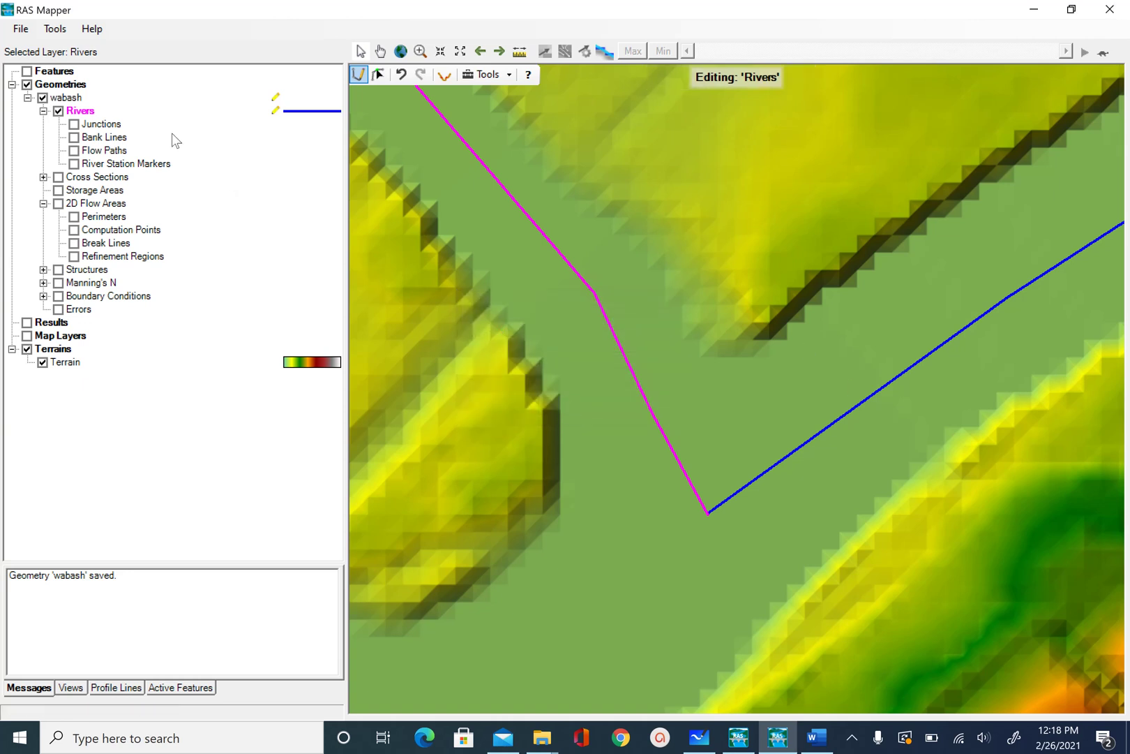
right_click(73, 114)
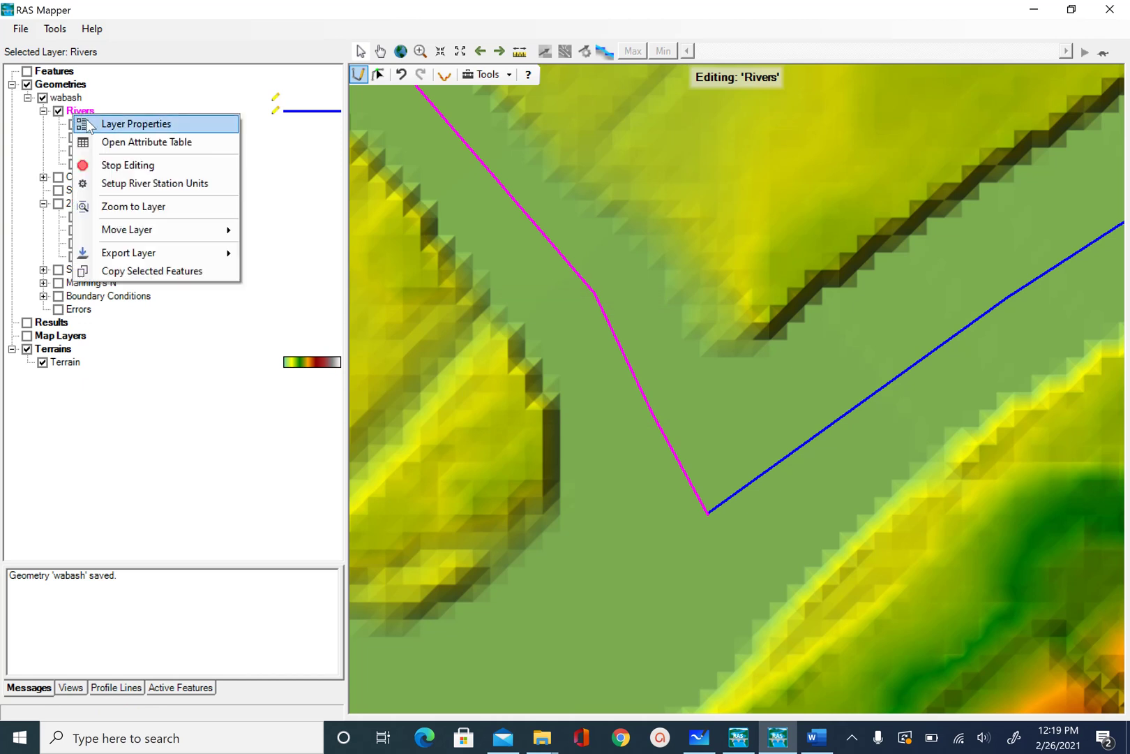
left_click(119, 164)
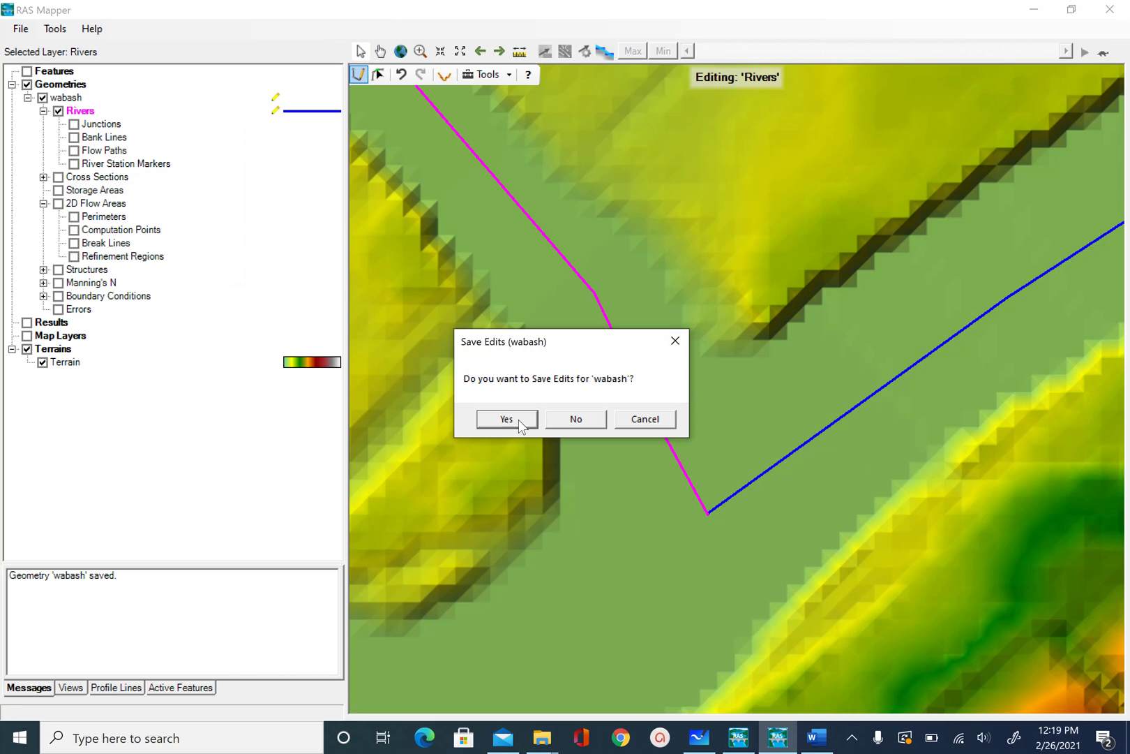
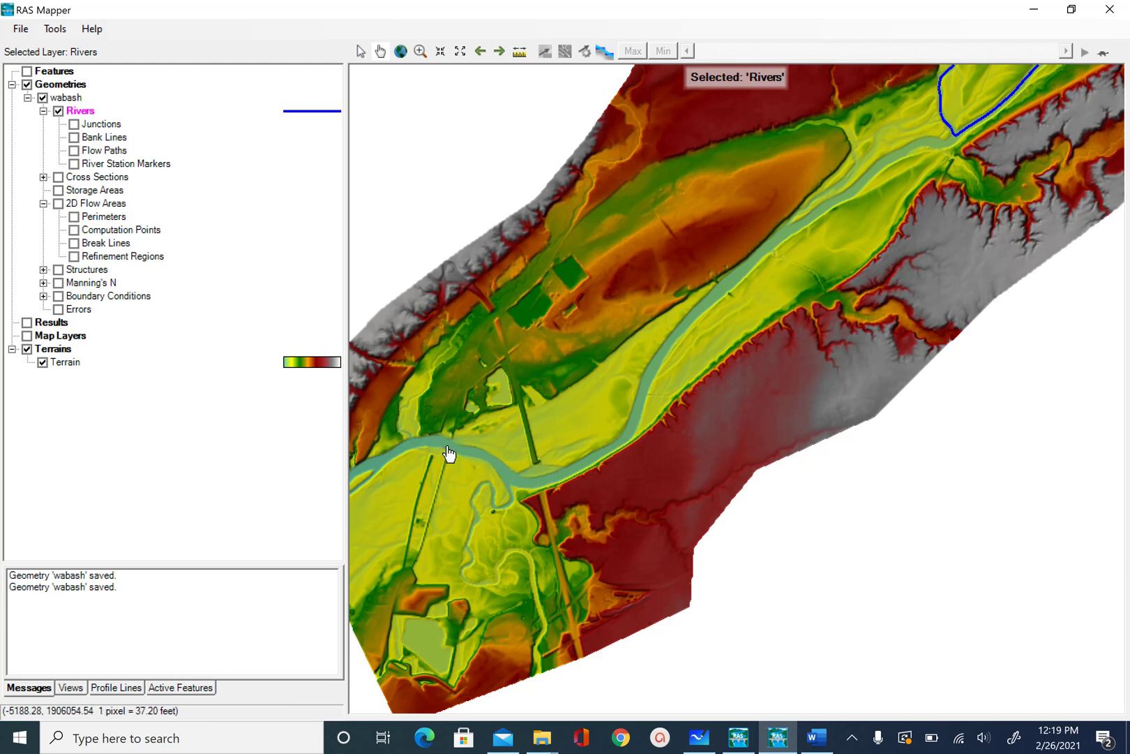
Edit the Rivers layer and start the Lower Wabash centerline at the confluence endpoints of the Upper Wabash and Tippecanoe lines, heading southwest downstream
scroll(919, 210, "up", 1)
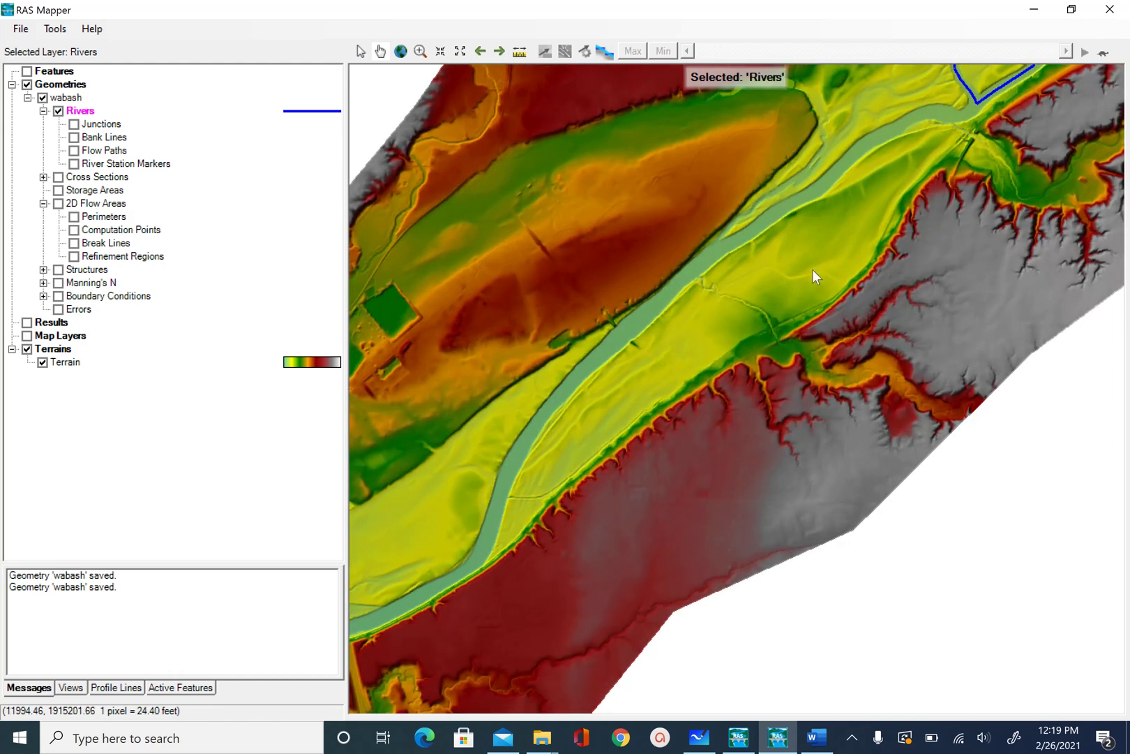
left_click_drag(945, 176, 735, 340)
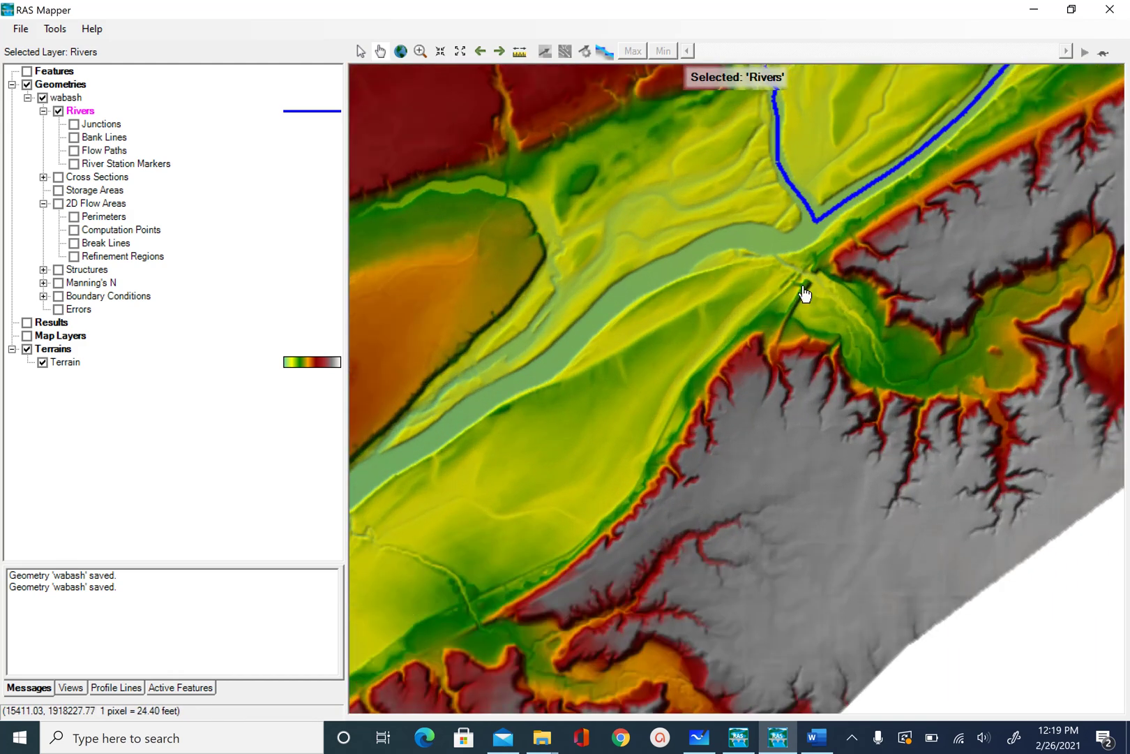
scroll(729, 373, "up", 1)
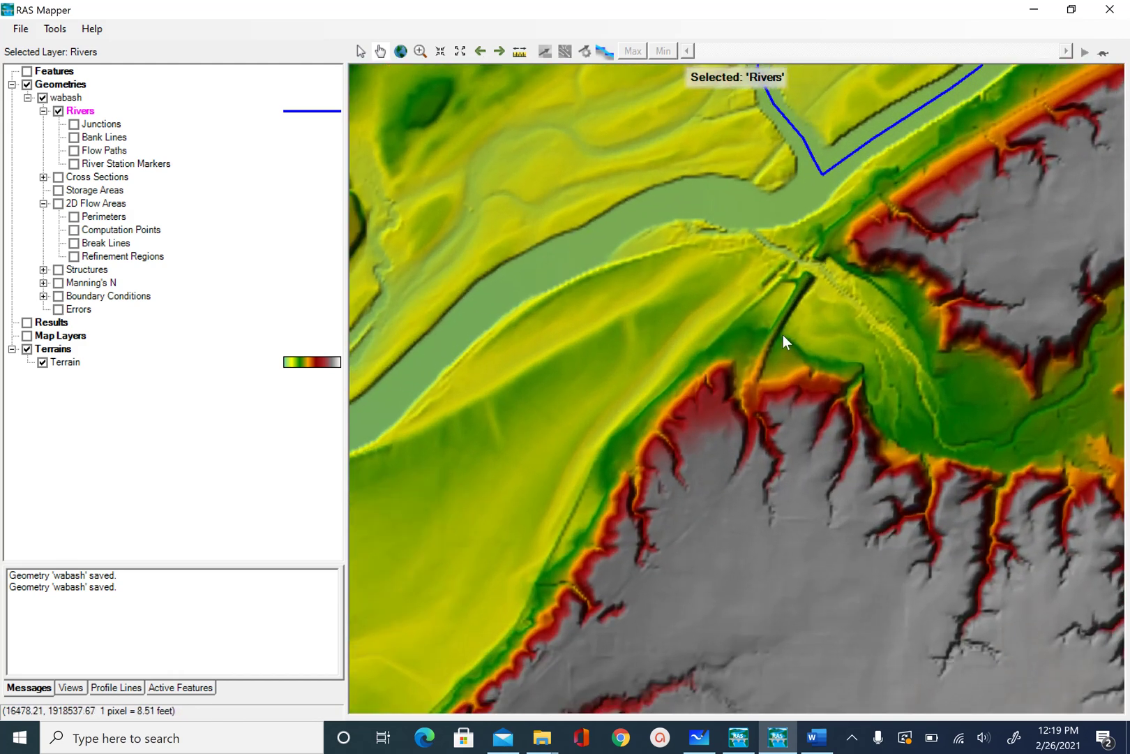
scroll(818, 249, "up", 1)
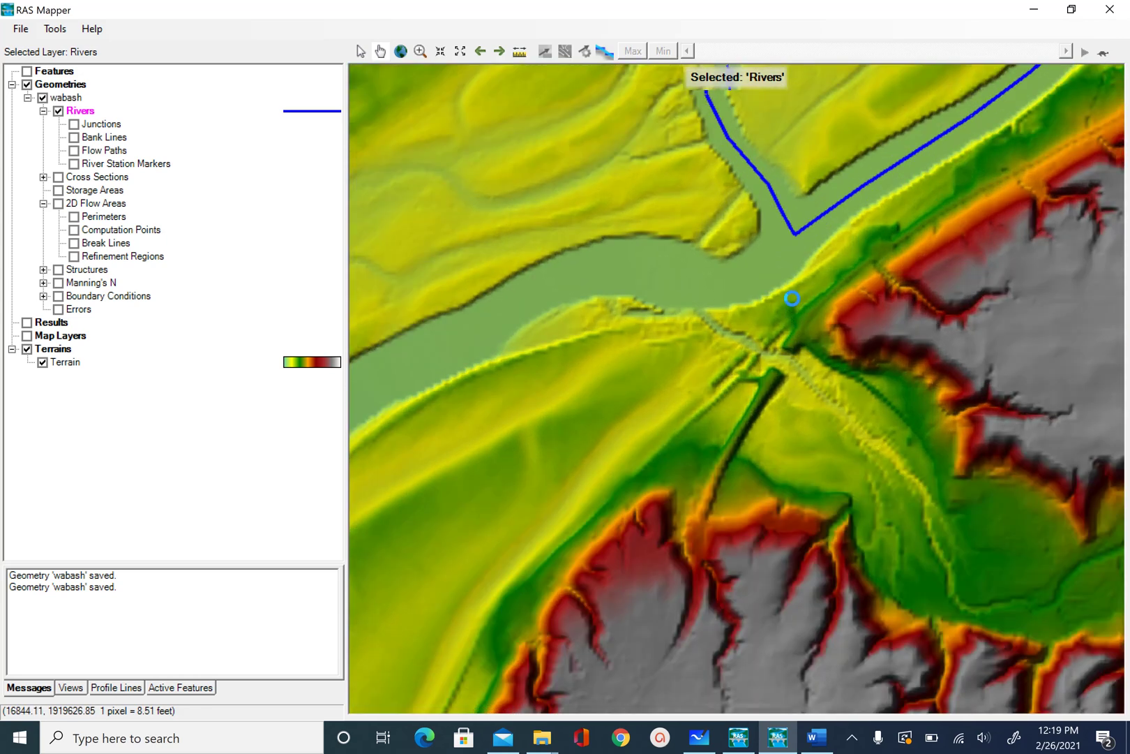
scroll(794, 315, "up", 1)
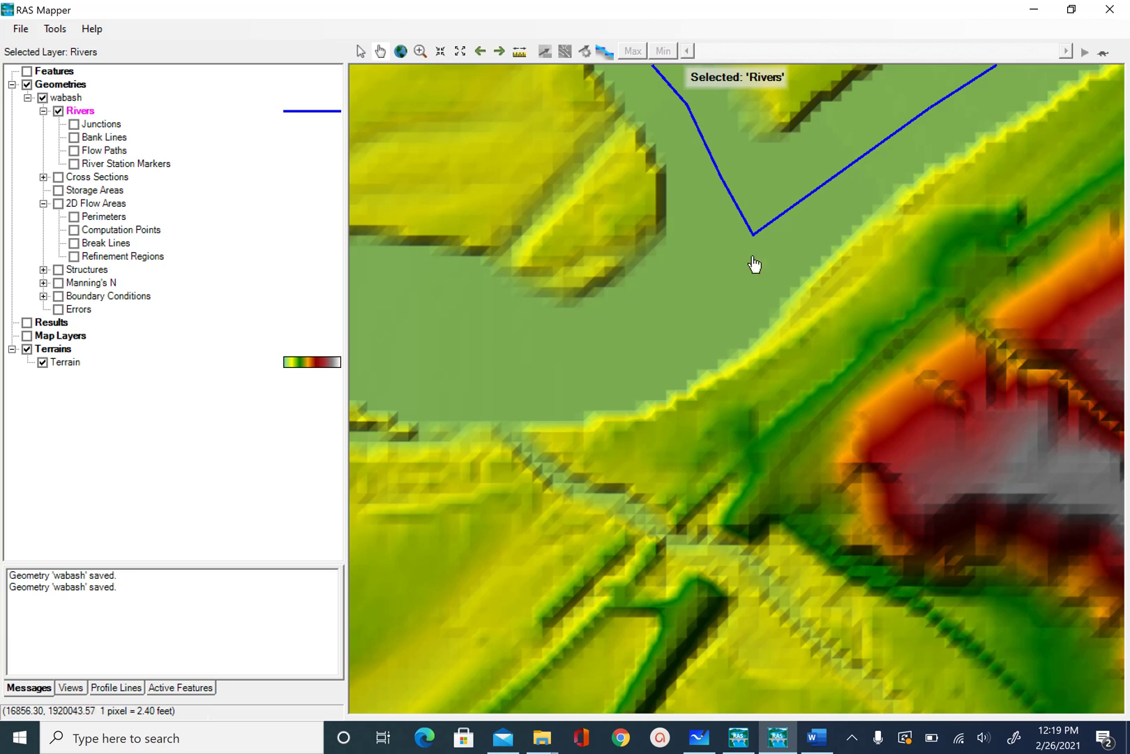
scroll(751, 323, "up", 1)
scroll(748, 320, "up", 1)
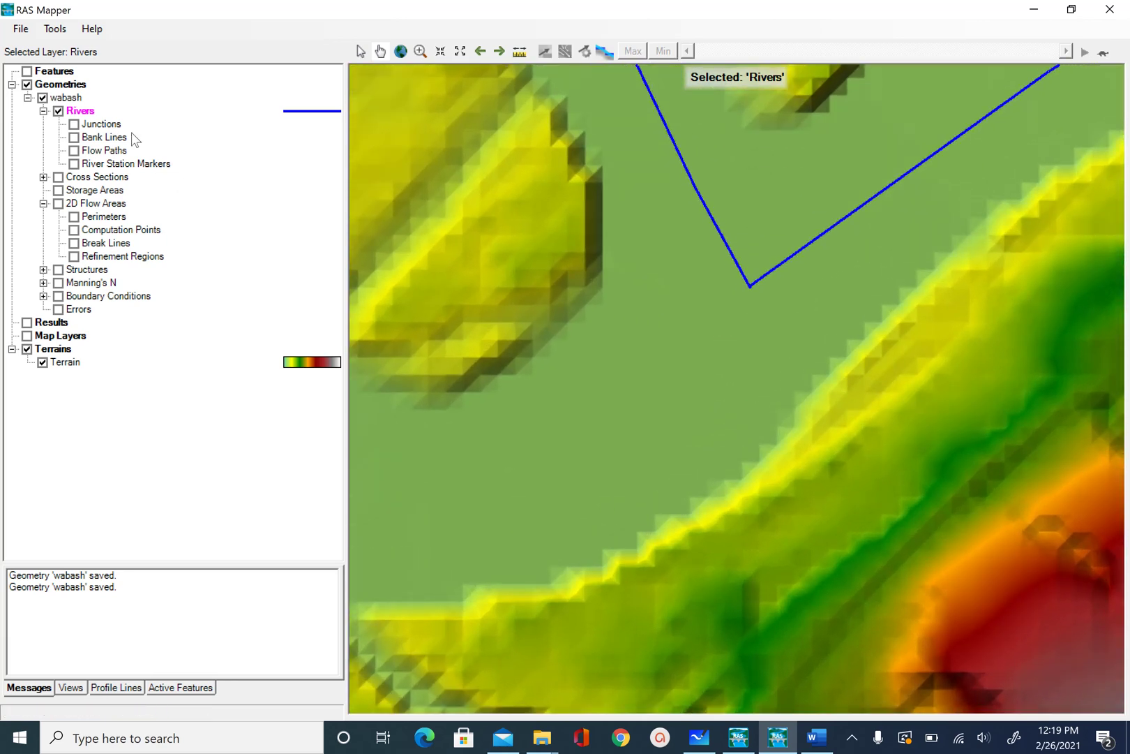
right_click(82, 116)
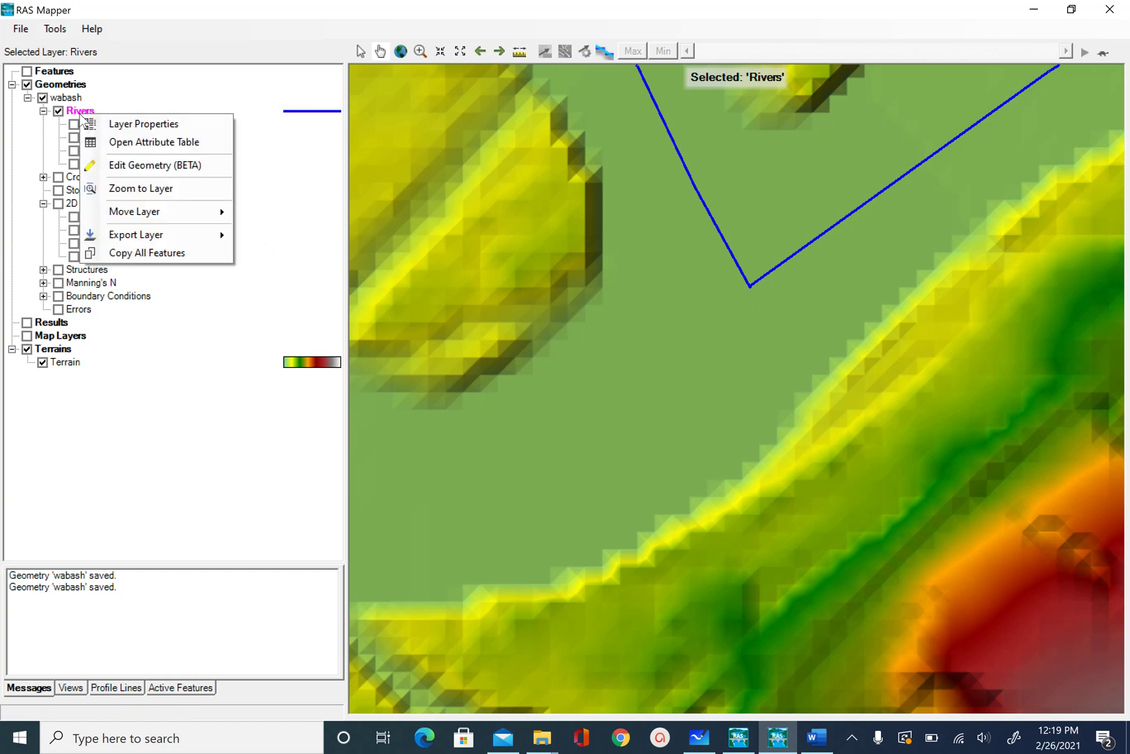
left_click(155, 166)
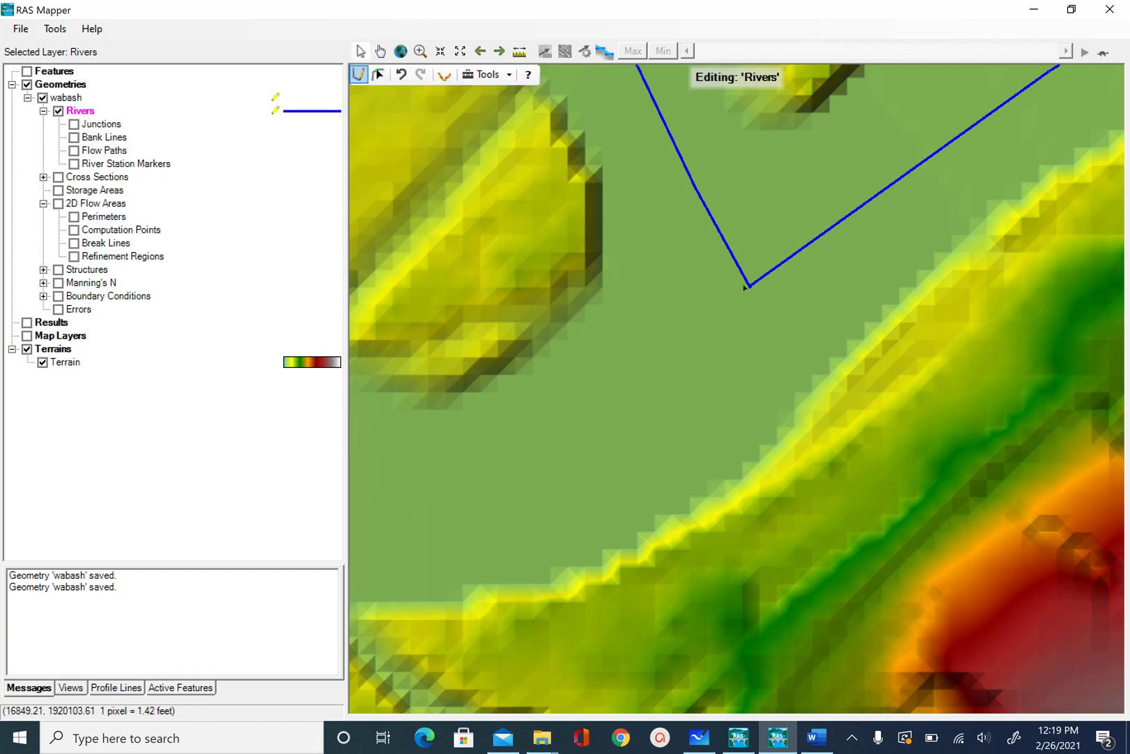
scroll(750, 288, "up", 4)
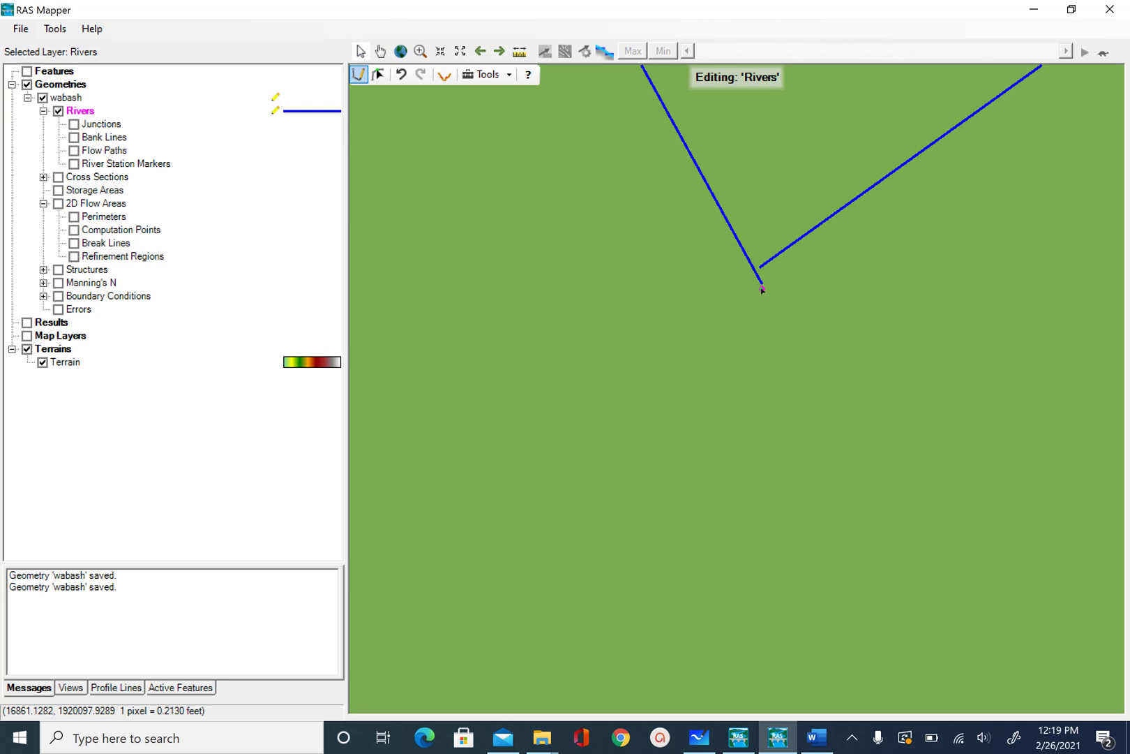
left_click(763, 288)
double_click(620, 441)
scroll(649, 434, "down", 2)
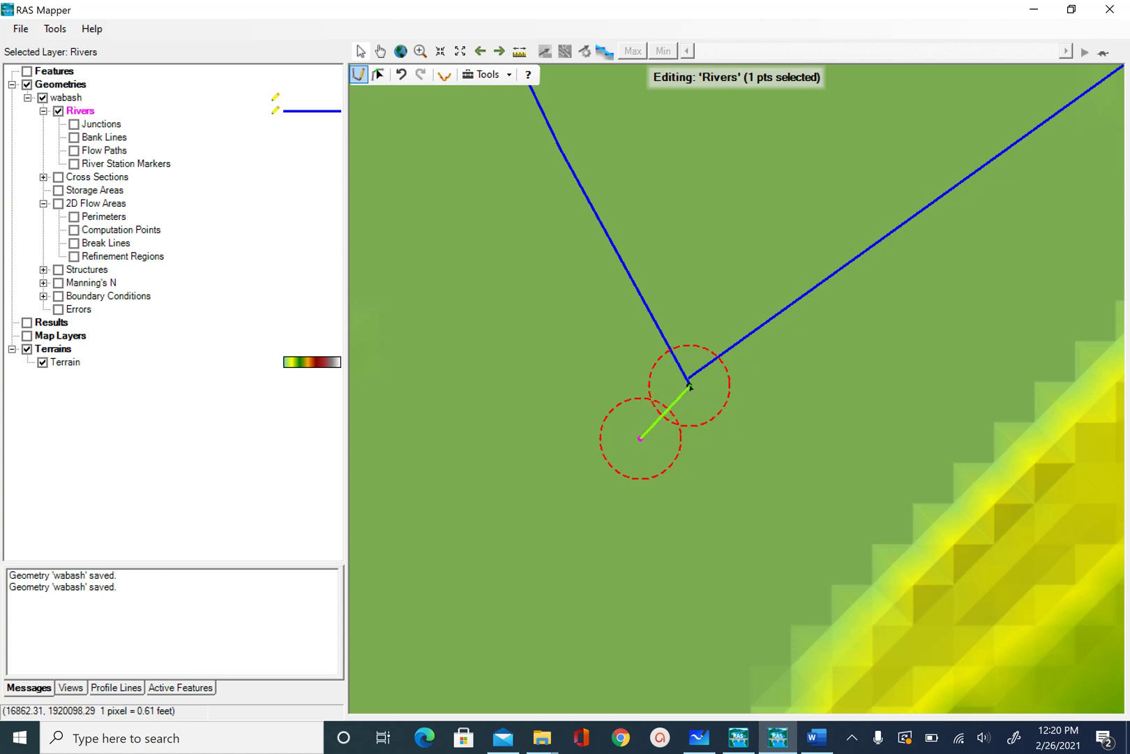
scroll(539, 508, "down", 2)
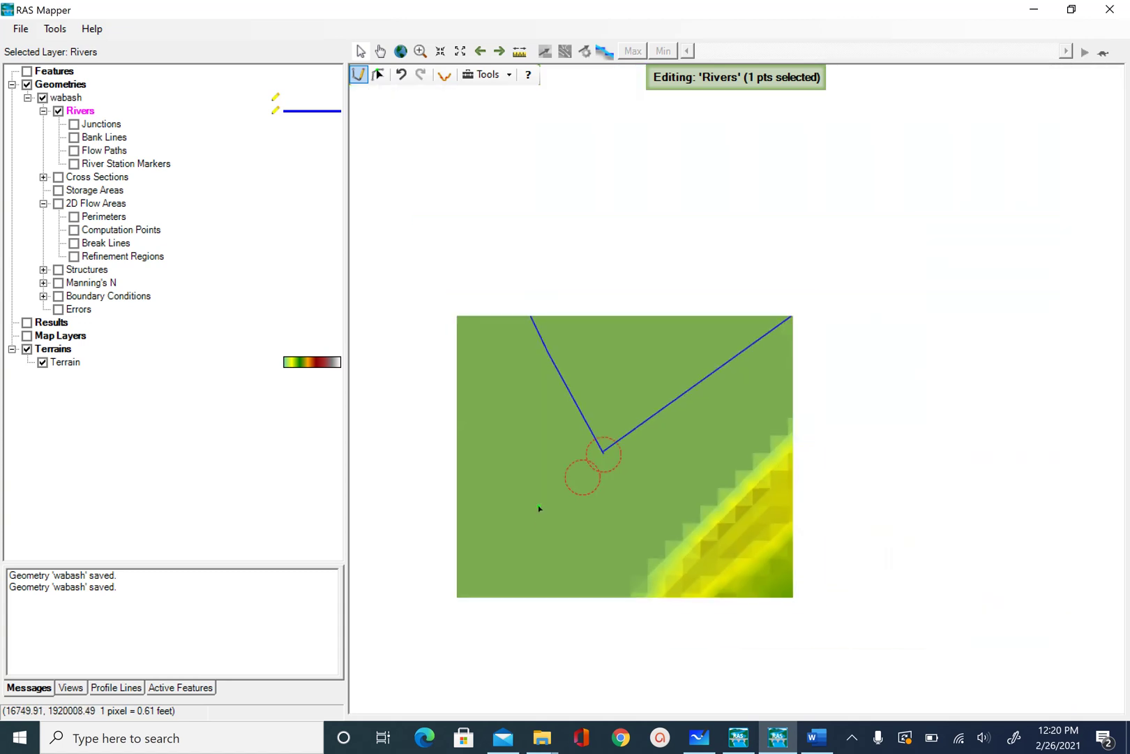
left_click(467, 585)
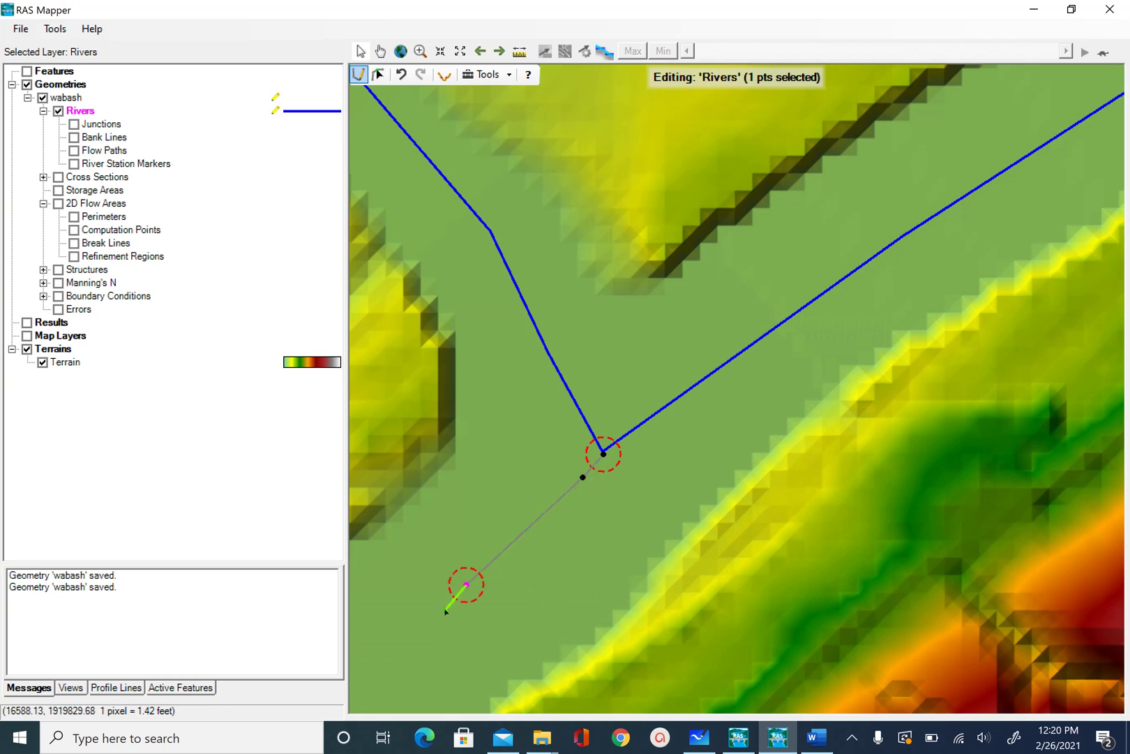
Continue the Lower Wabash centerline west around the bend just below the confluence and southwest down the middle of the channel
scroll(438, 620, "down", 2)
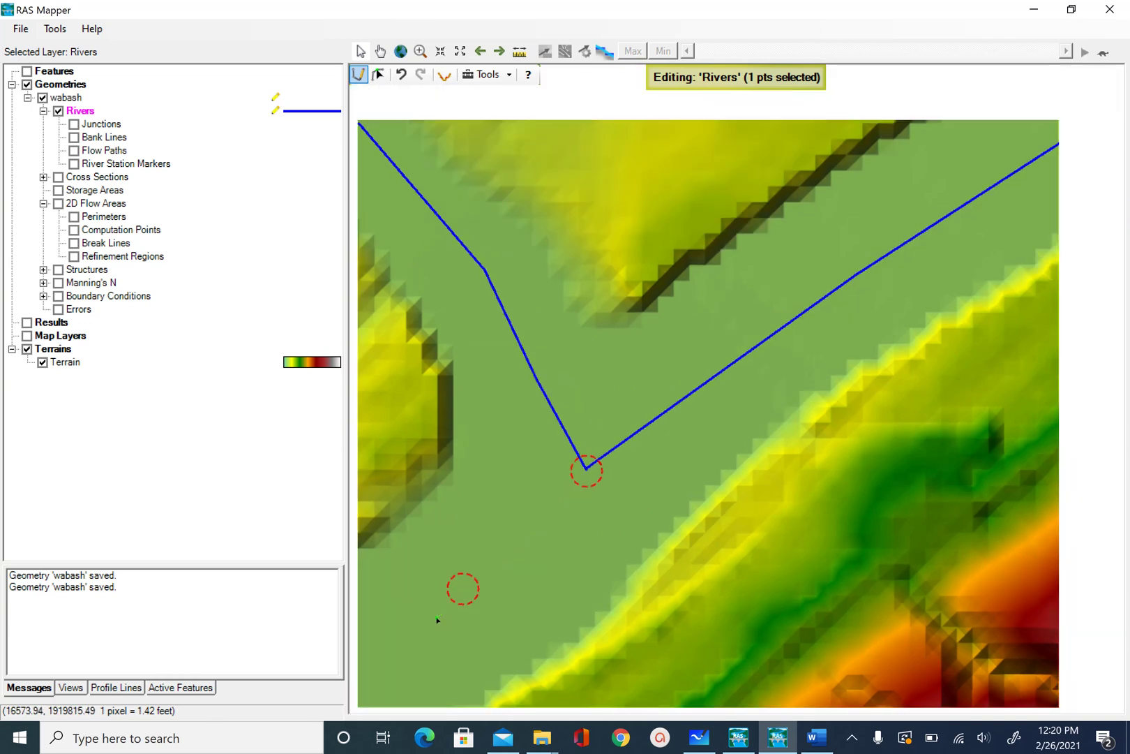
scroll(437, 619, "down", 3)
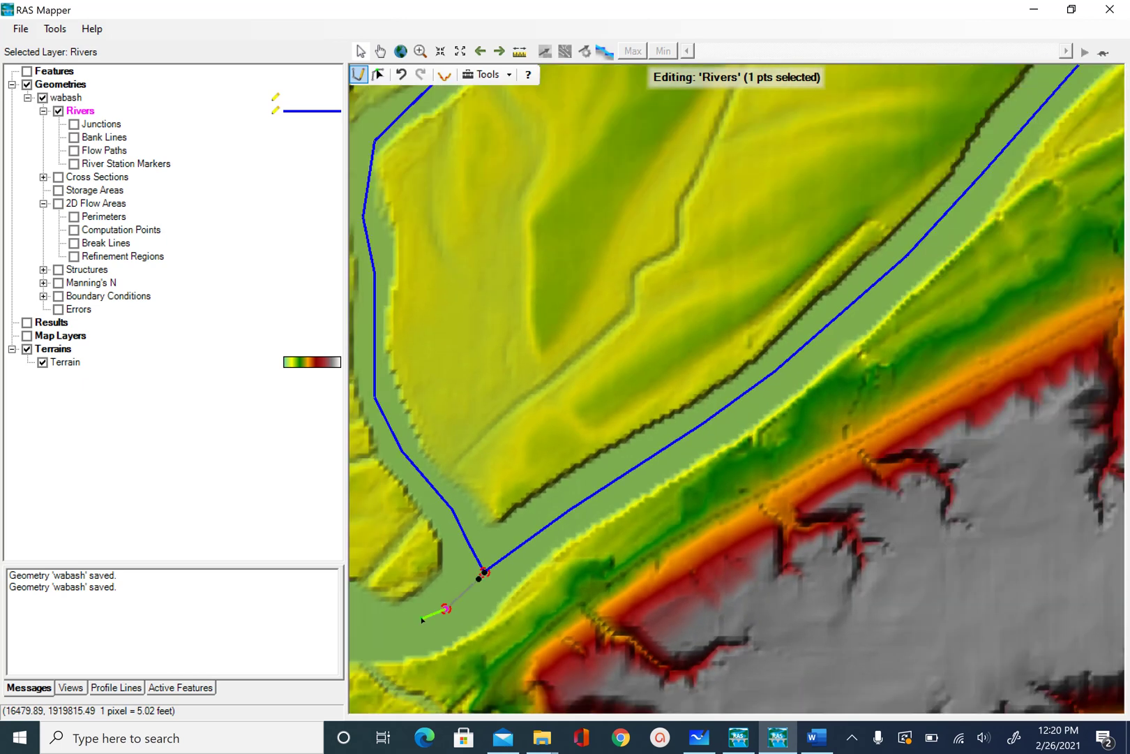
scroll(423, 619, "up", 1)
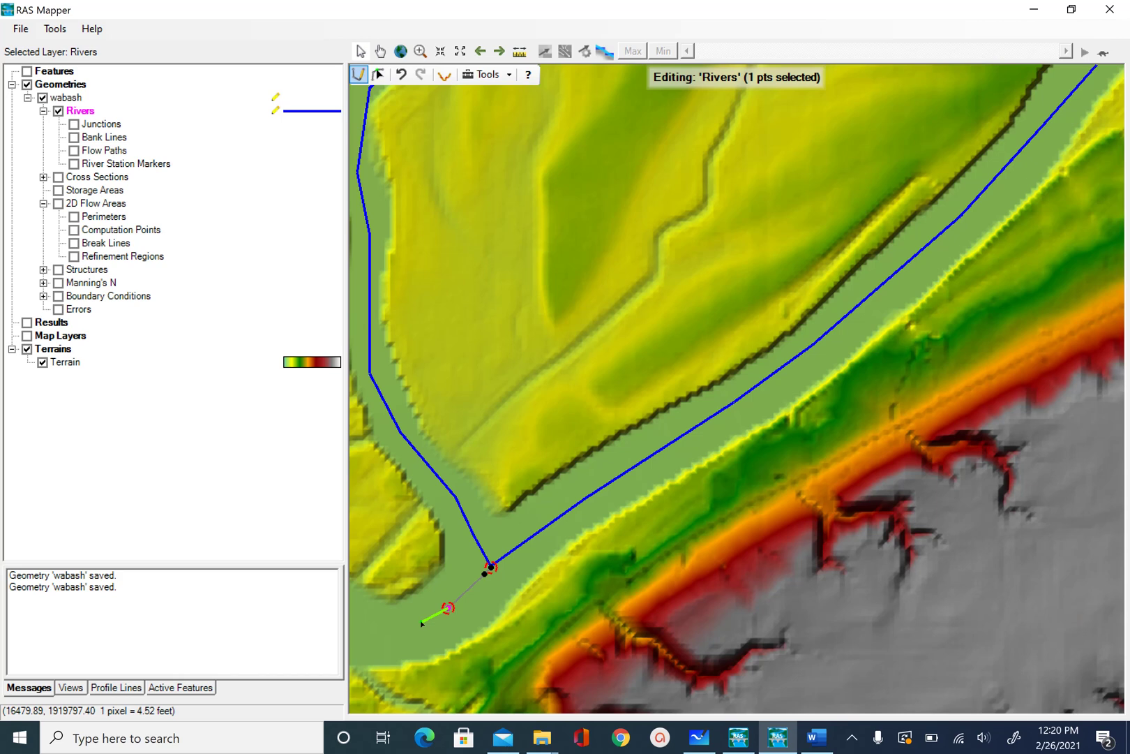
left_click_drag(422, 623, 986, 278)
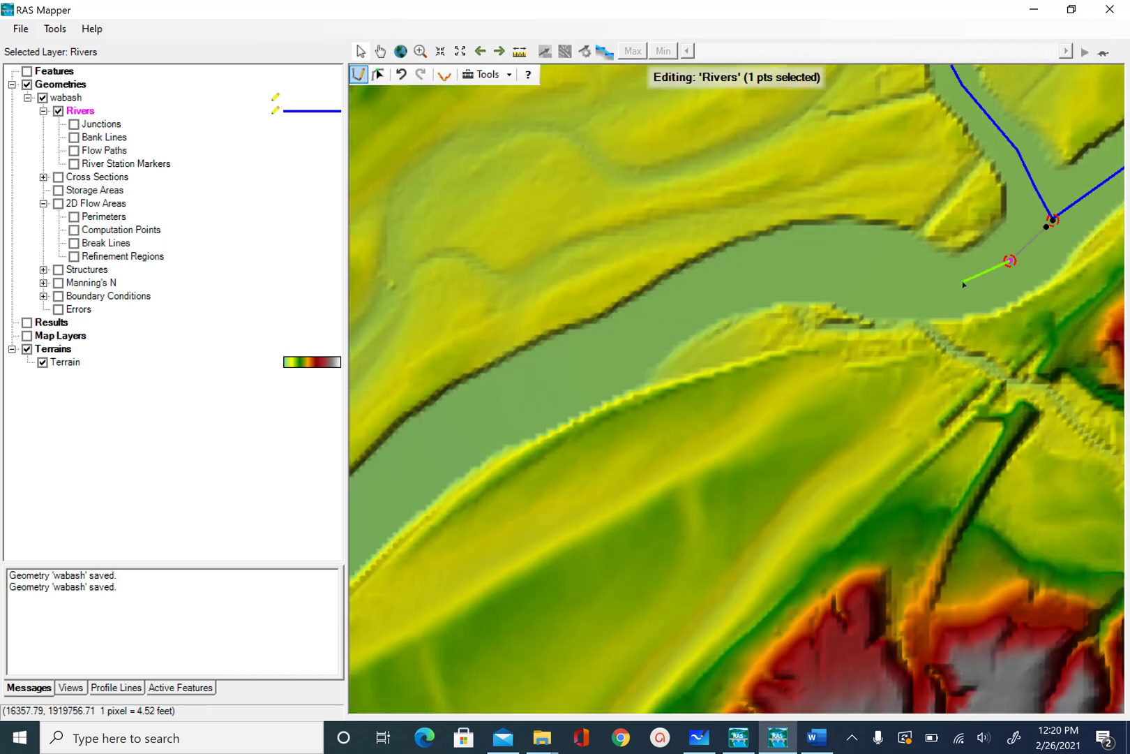
left_click(905, 287)
left_click(824, 264)
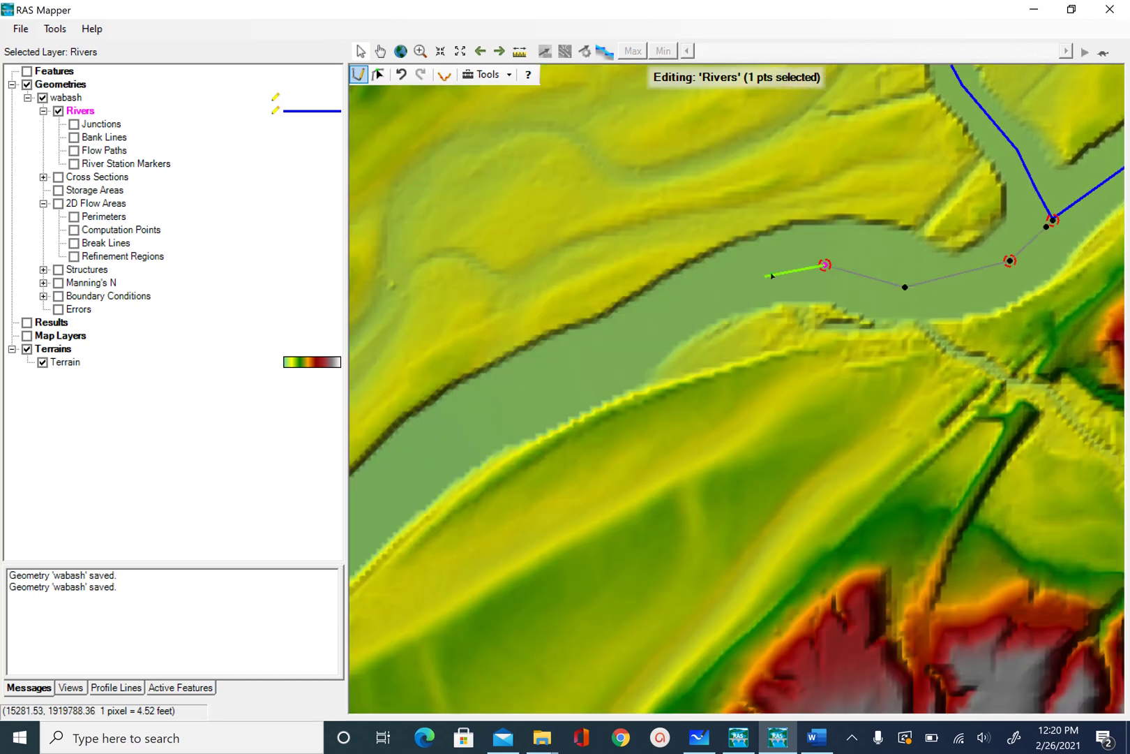
left_click(717, 286)
left_click(636, 335)
left_click(535, 386)
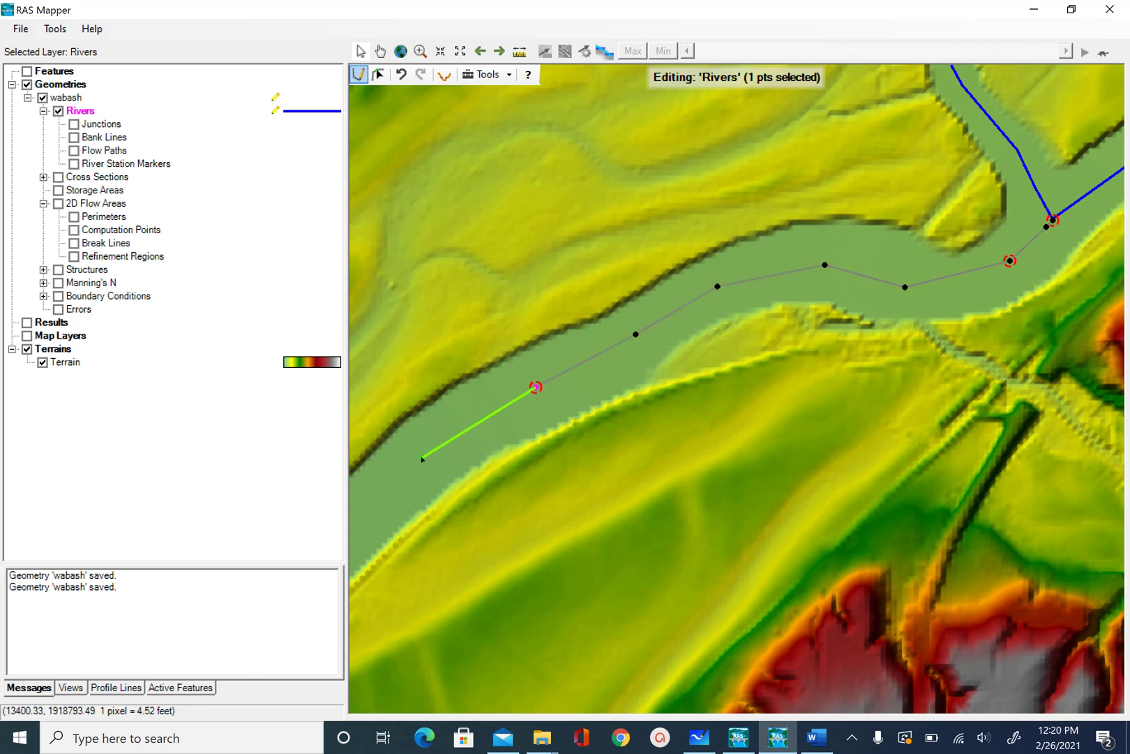
left_click(422, 459)
Extend the Lower Wabash centerline southwest along the long, nearly straight channel beside the high orange and red terrace
scroll(421, 460, "down", 2)
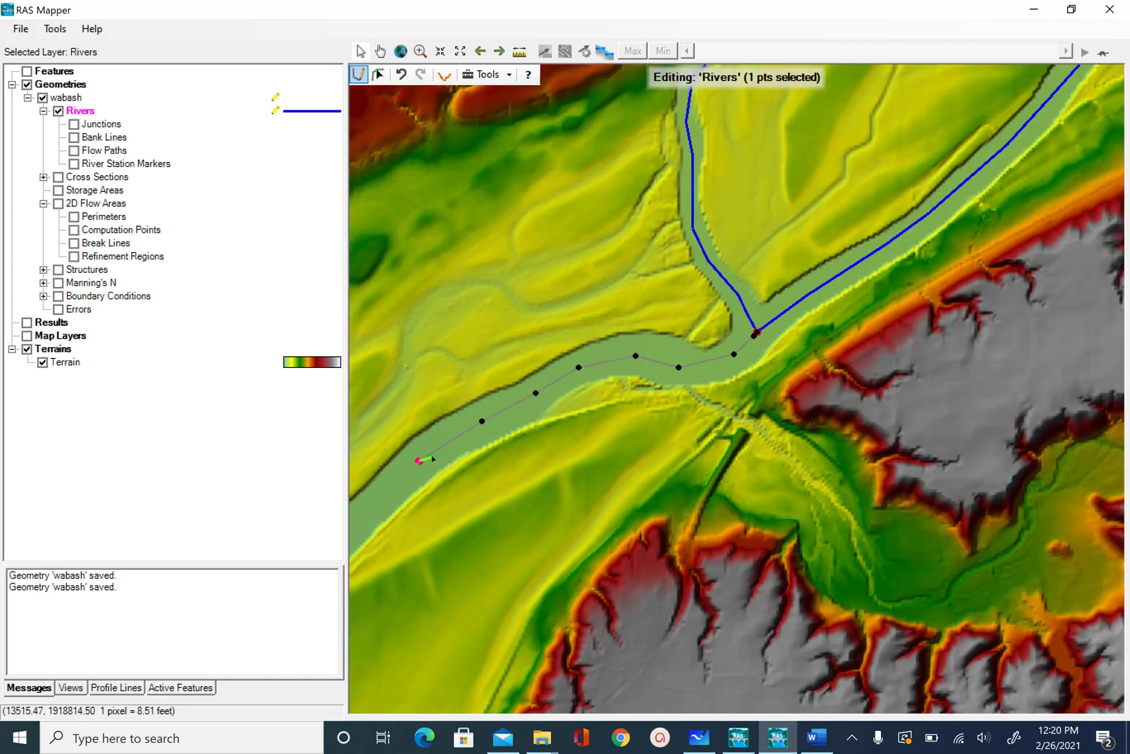
scroll(432, 457, "down", 2)
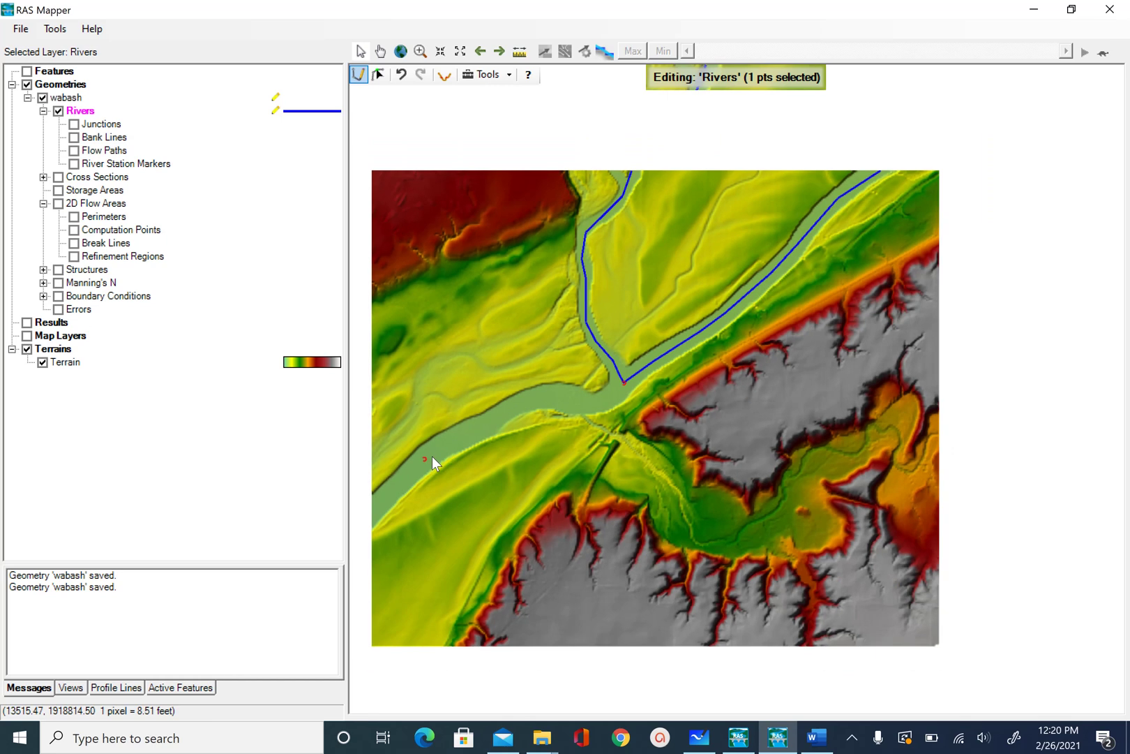
left_click(378, 502)
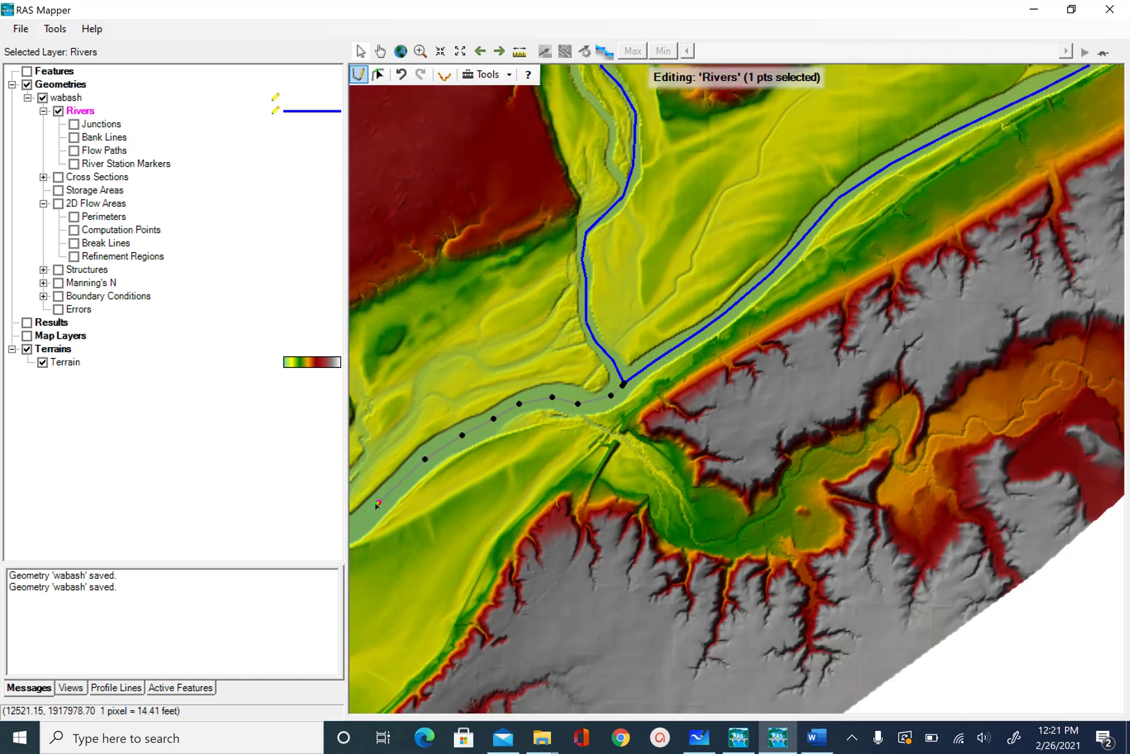
left_click_drag(378, 503, 883, 231)
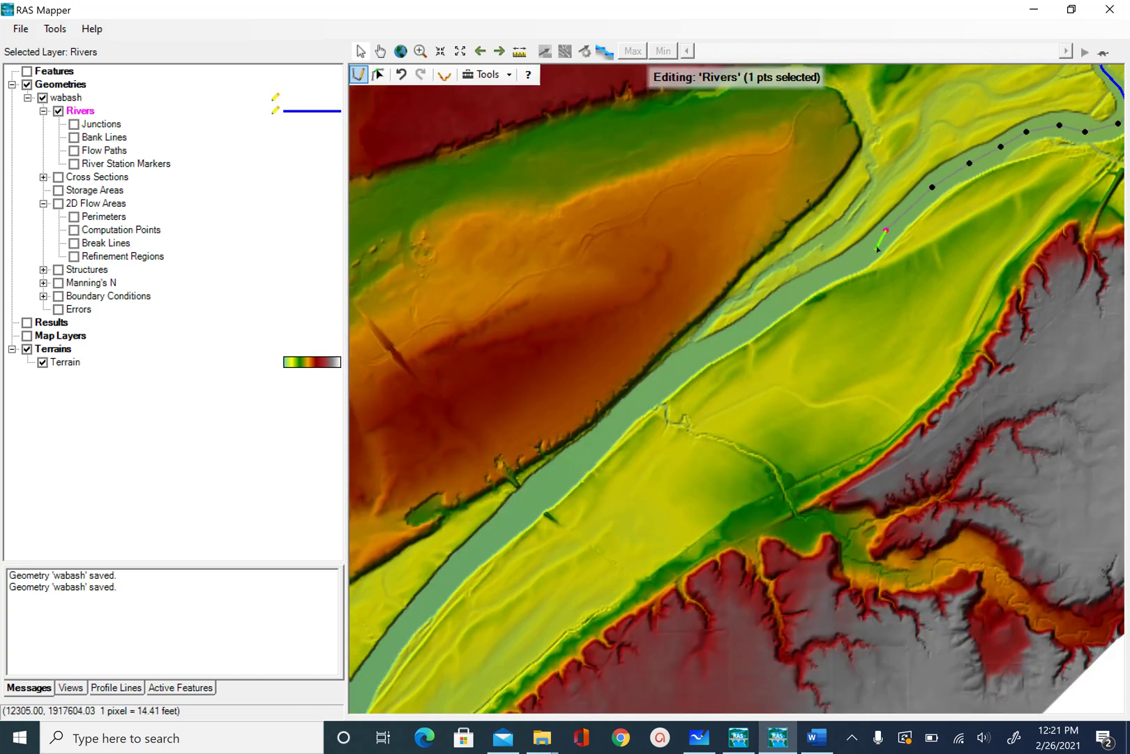
left_click(847, 266)
left_click(794, 293)
left_click(746, 326)
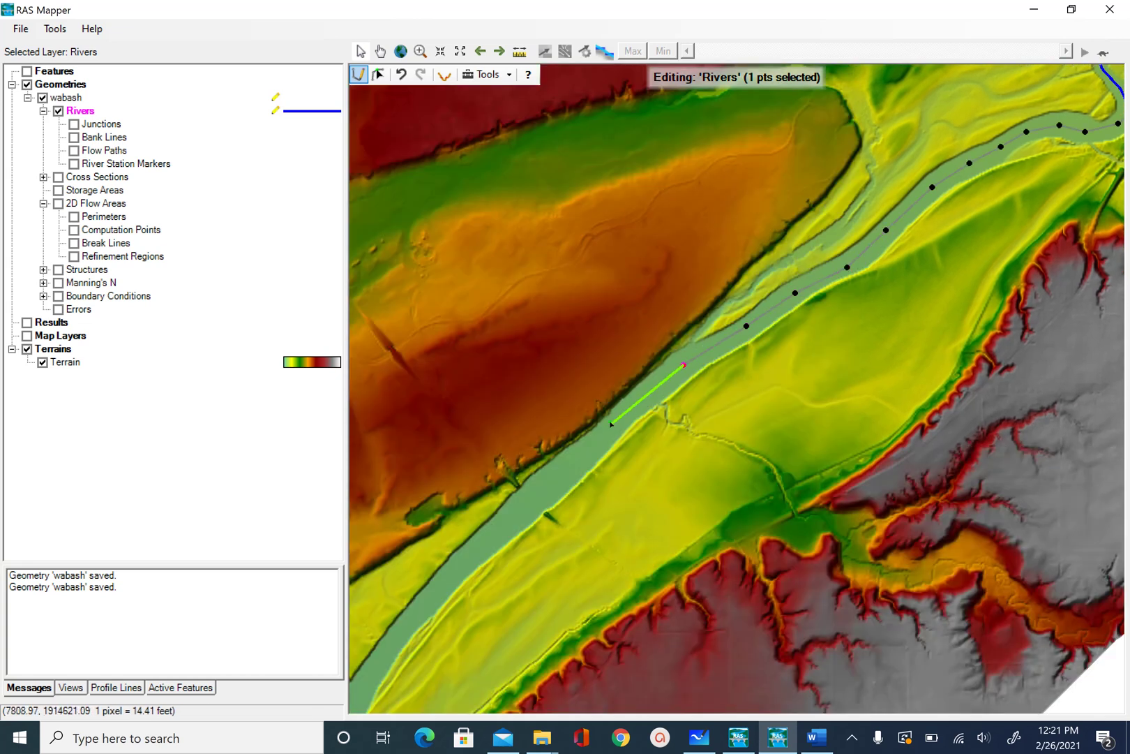
left_click(513, 517)
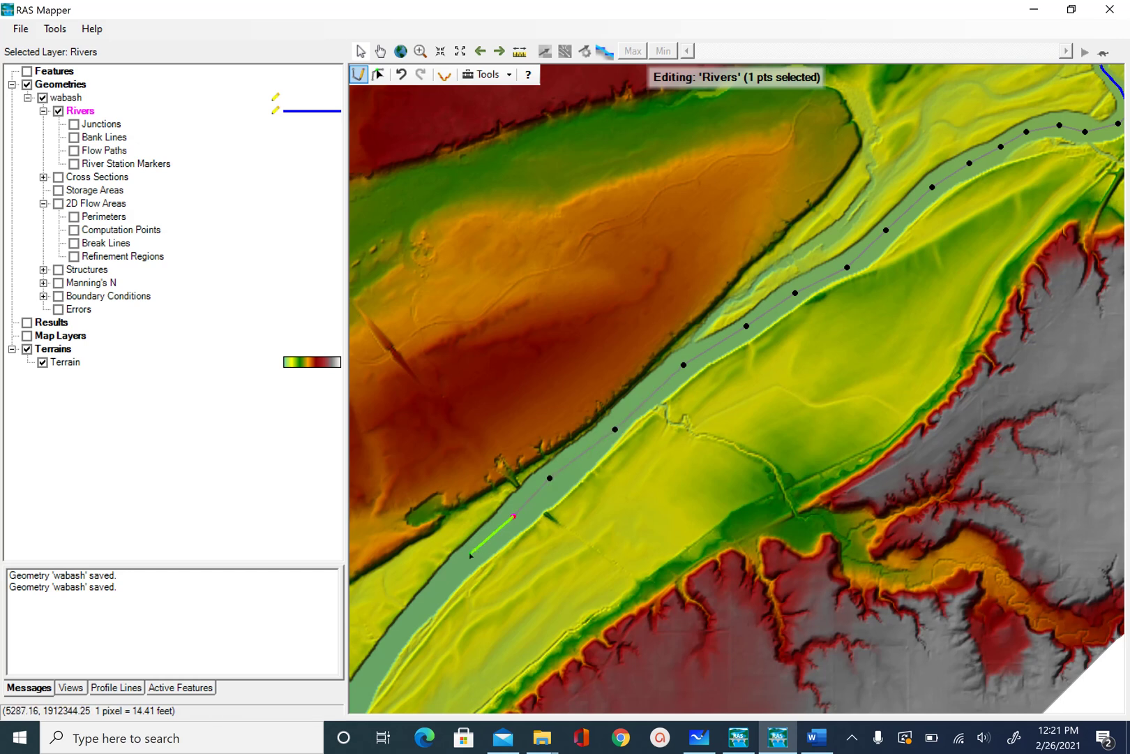
left_click(461, 562)
left_click(411, 620)
Extend the Lower Wabash centerline south through the curving channel to the sharp westward bend at the foot of the southern bluff
scroll(411, 620, "down", 2)
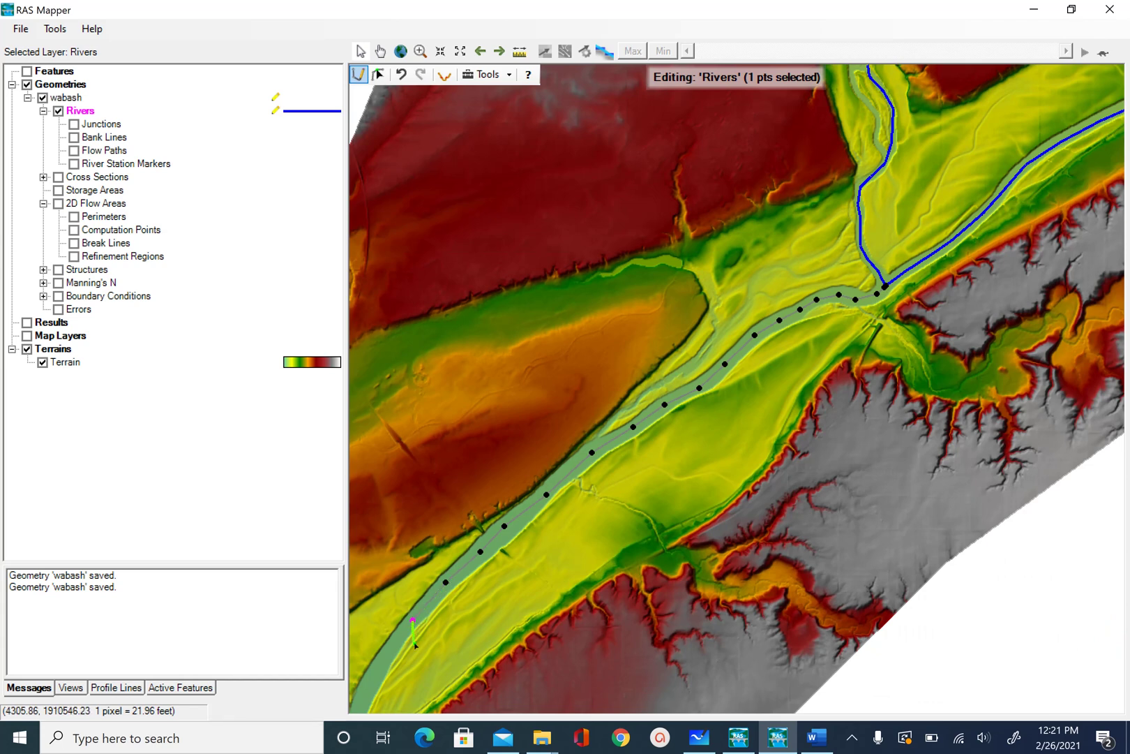
scroll(394, 644, "up", 1)
scroll(395, 644, "down", 1)
left_click_drag(395, 641, 768, 318)
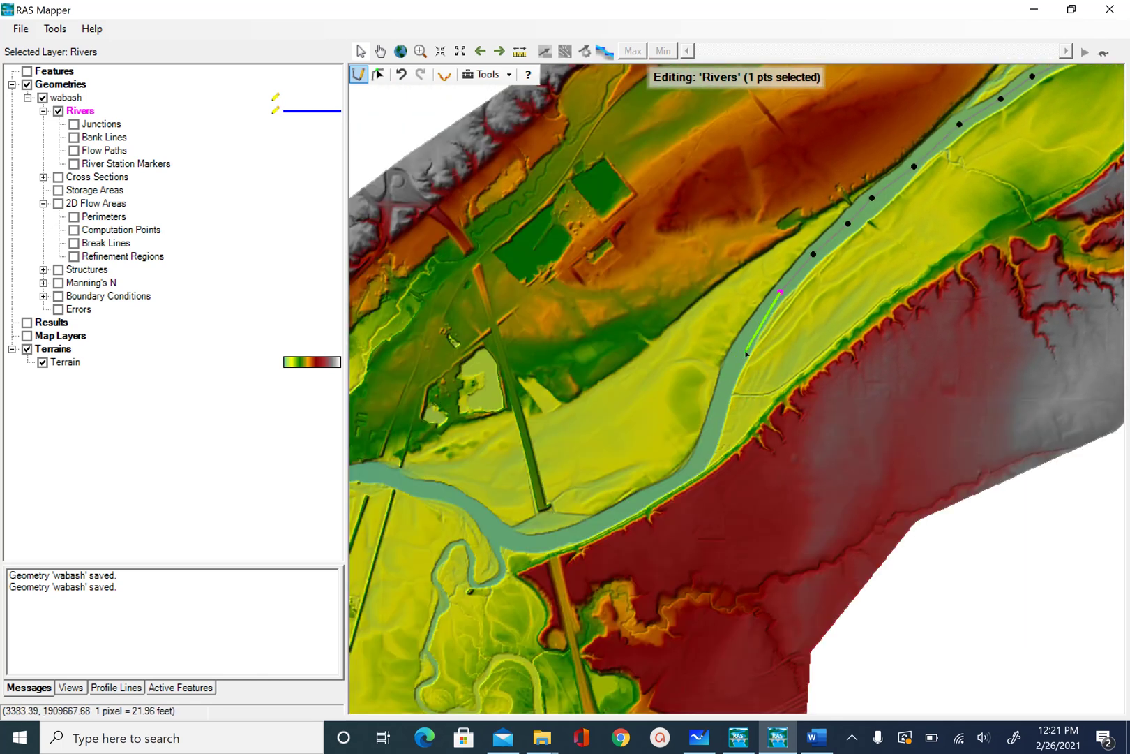
left_click(744, 339)
left_click(727, 386)
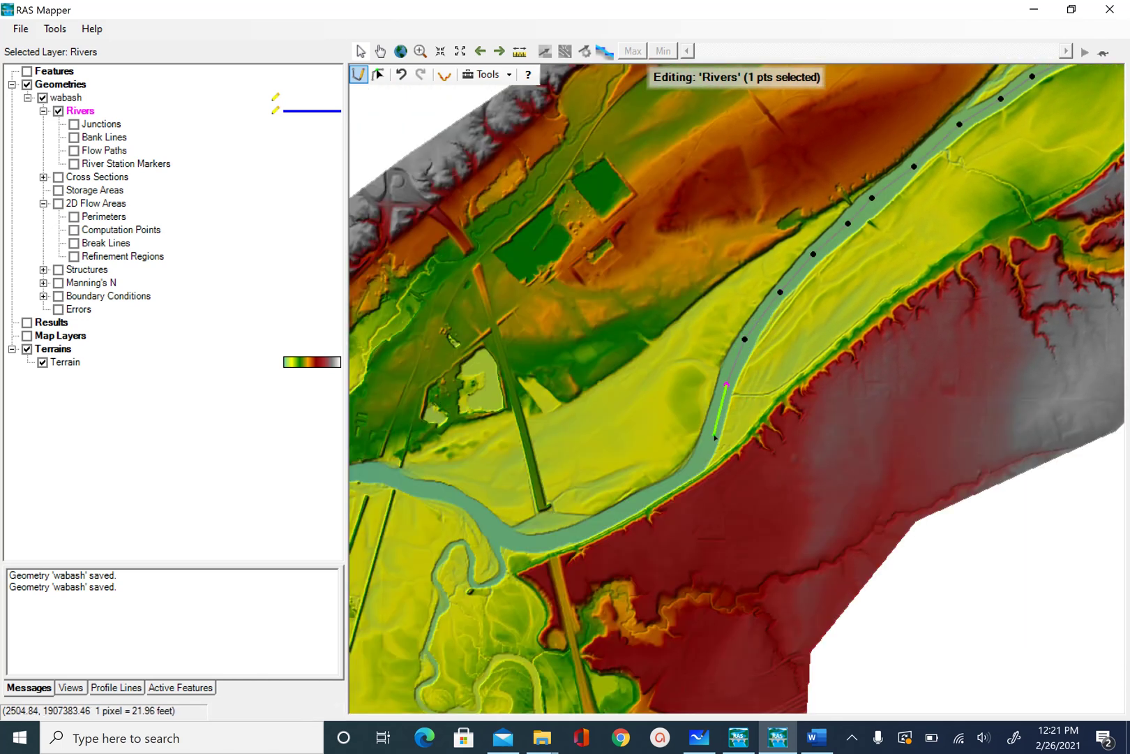
left_click(710, 436)
left_click(702, 460)
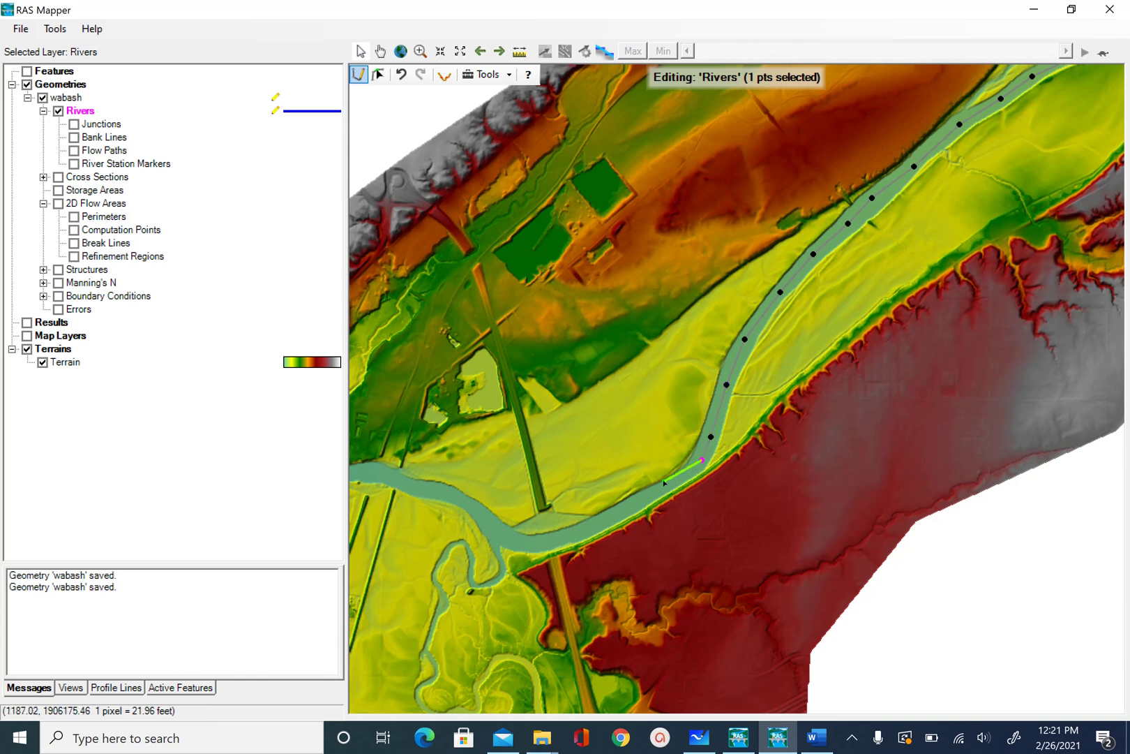
Finish the Lower Wabash centerline along the bluff and past the road embankment, ending it in the channel northwest of the meandering side creek
left_click(665, 489)
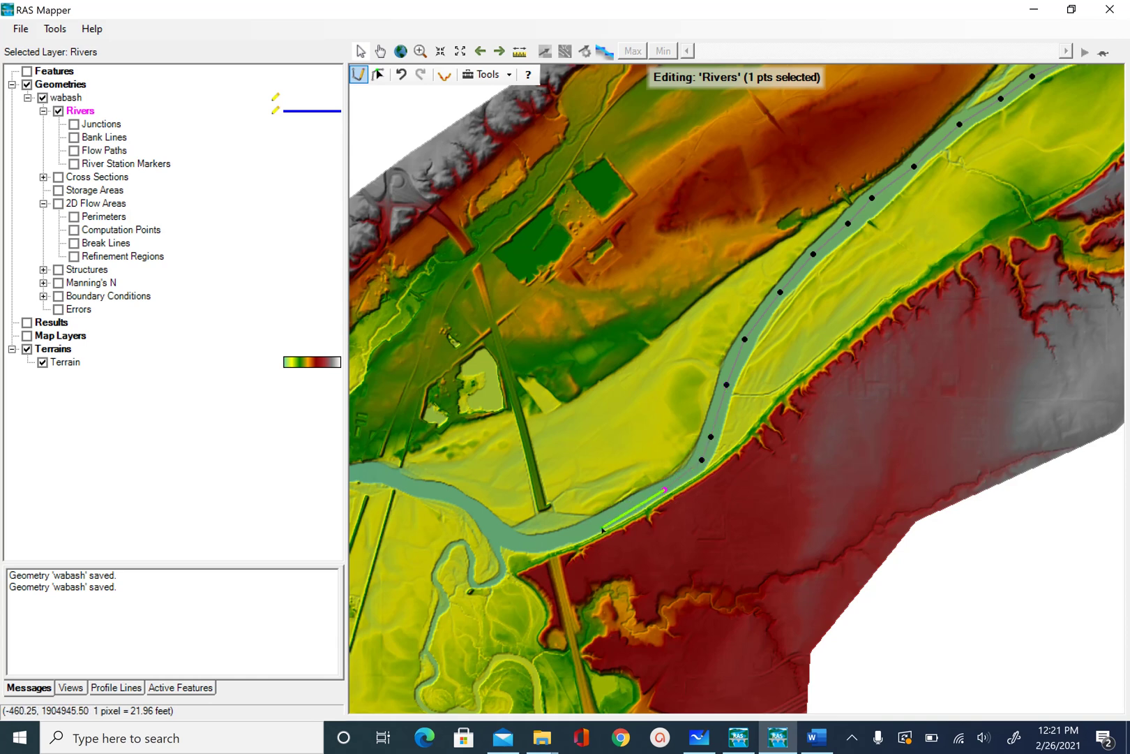
left_click(601, 528)
left_click(534, 549)
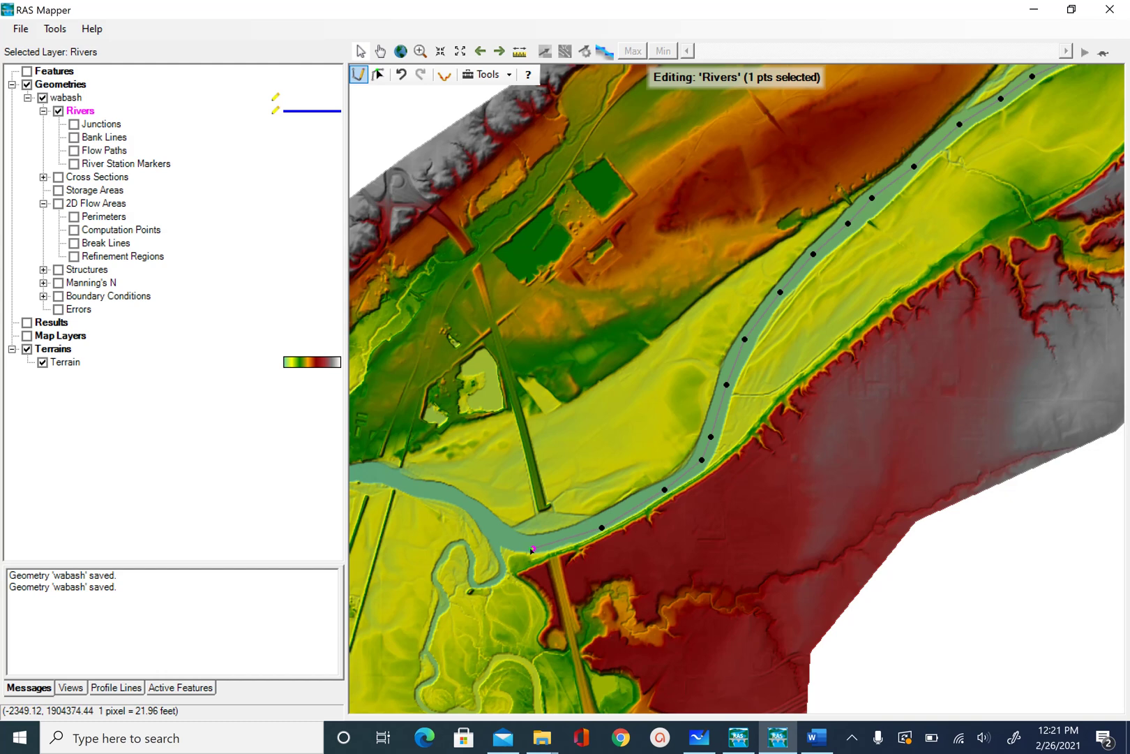
left_click(509, 540)
left_click(474, 506)
double_click(426, 488)
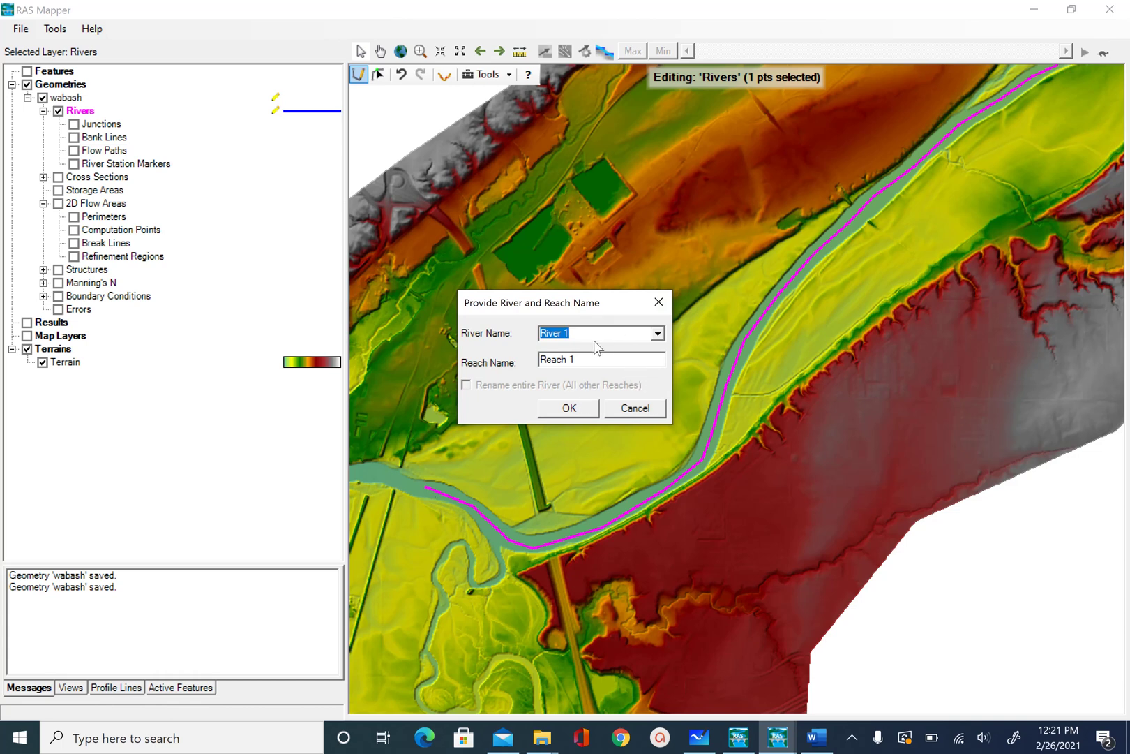
Name the digitized line's river Wabash and its reach Lower, and stop editing the Rivers layer, saving the edits to wabash
type("Wabash")
key("Tab")
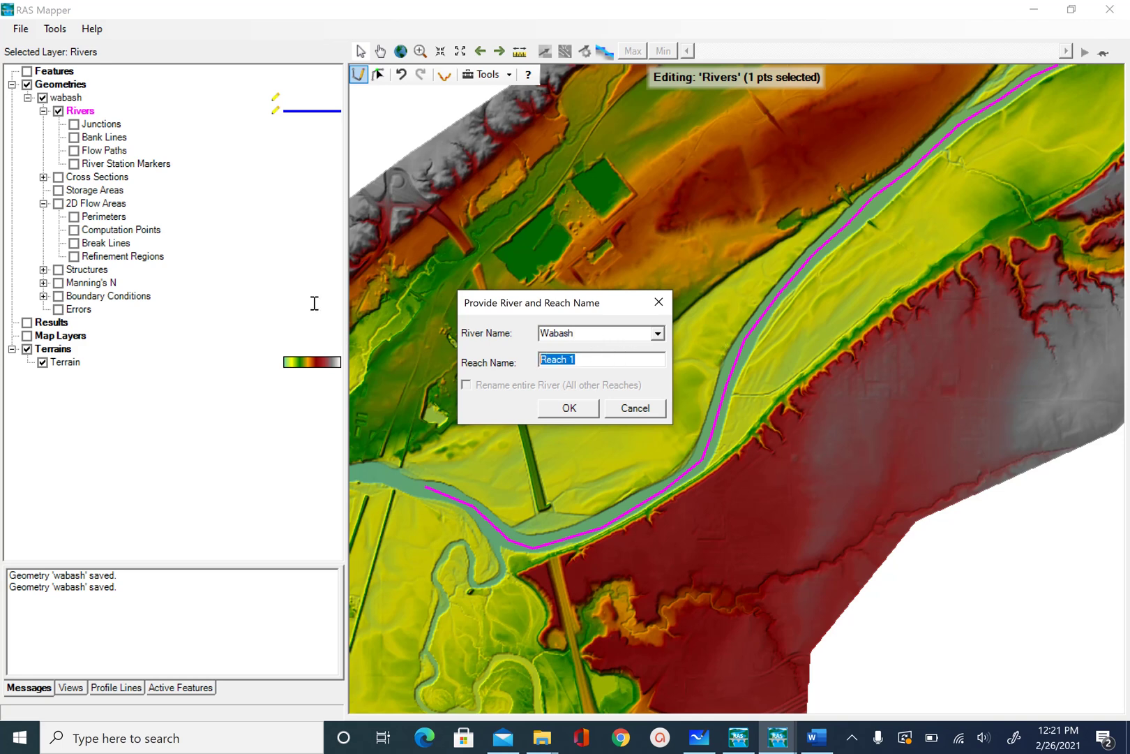
type("Lower")
left_click(577, 409)
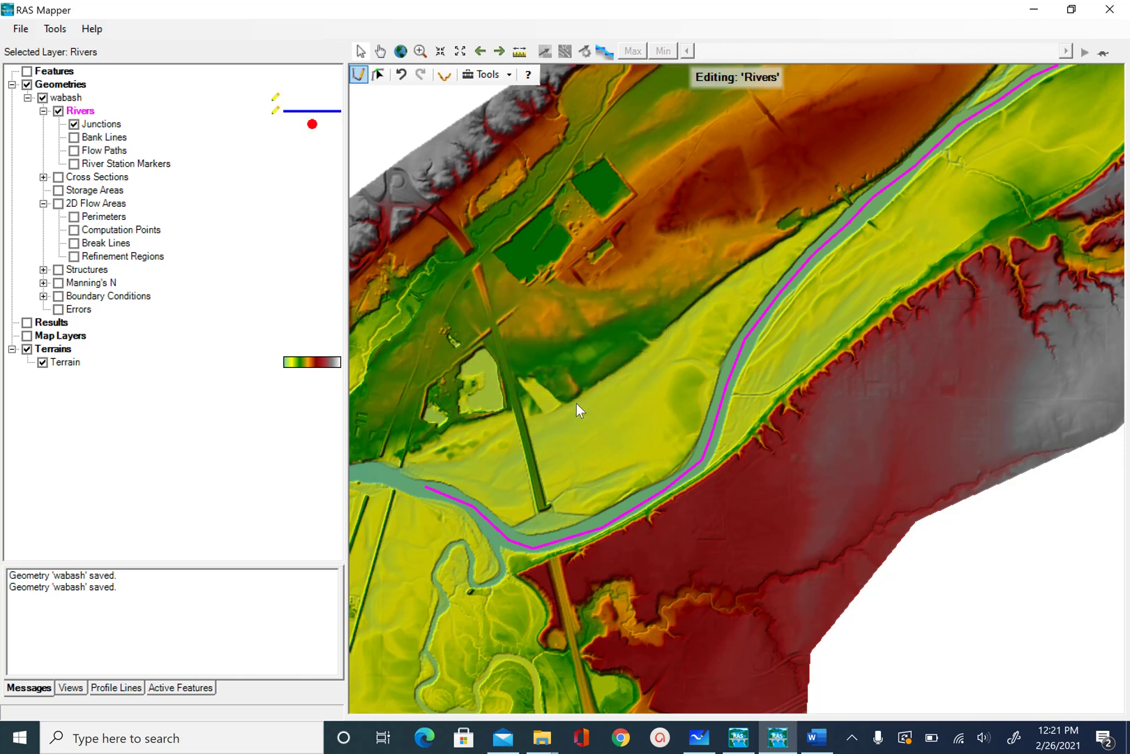
right_click(88, 117)
left_click(144, 167)
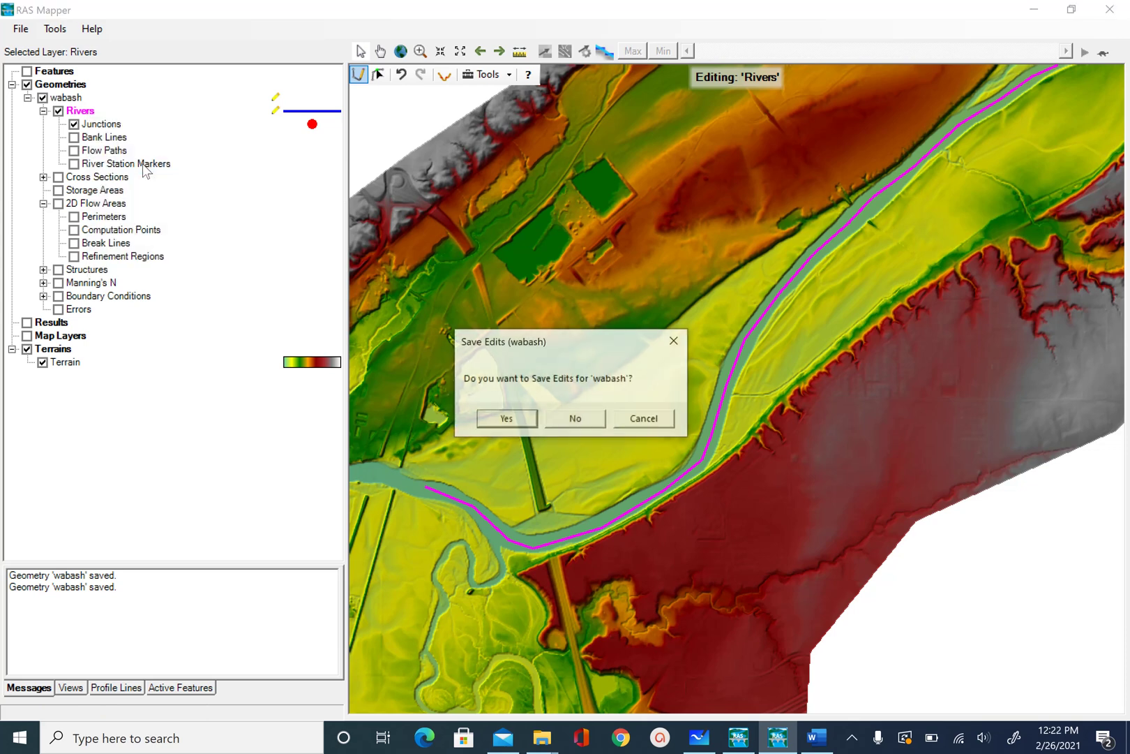
left_click(509, 419)
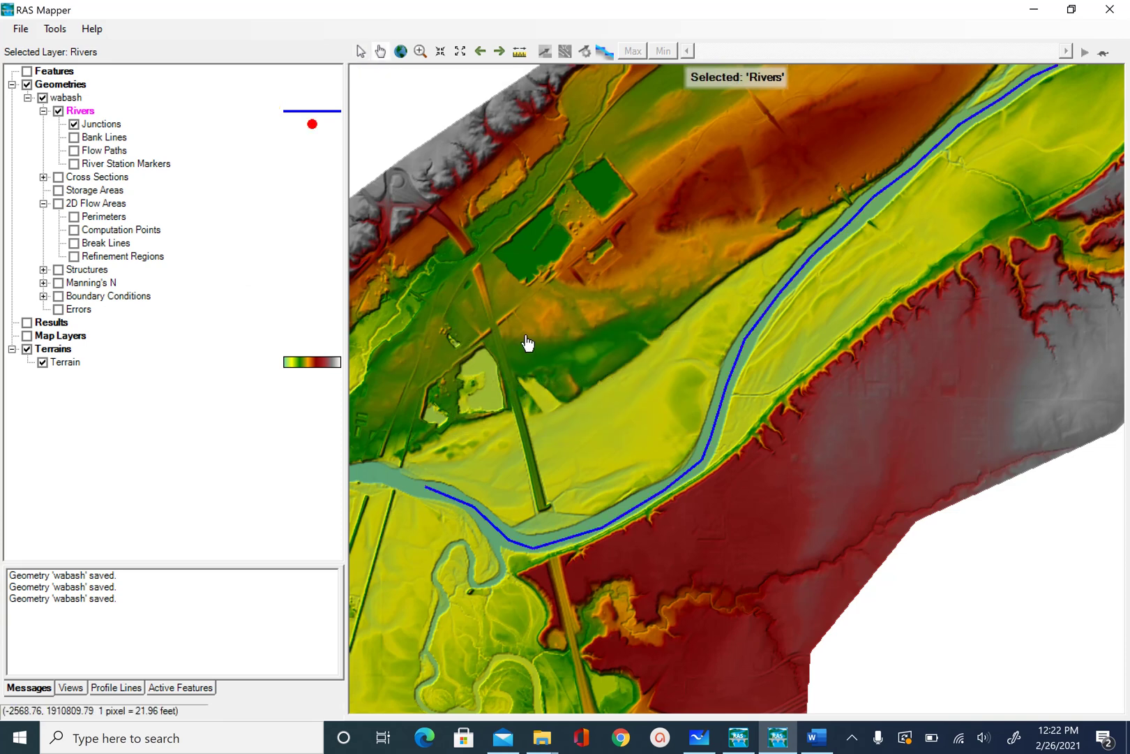
Inspect the junction where the Tippecanoe and Upper Wabash lines meet the Lower Wabash, and review the three digitized reaches over the terrain
scroll(613, 354, "down", 5)
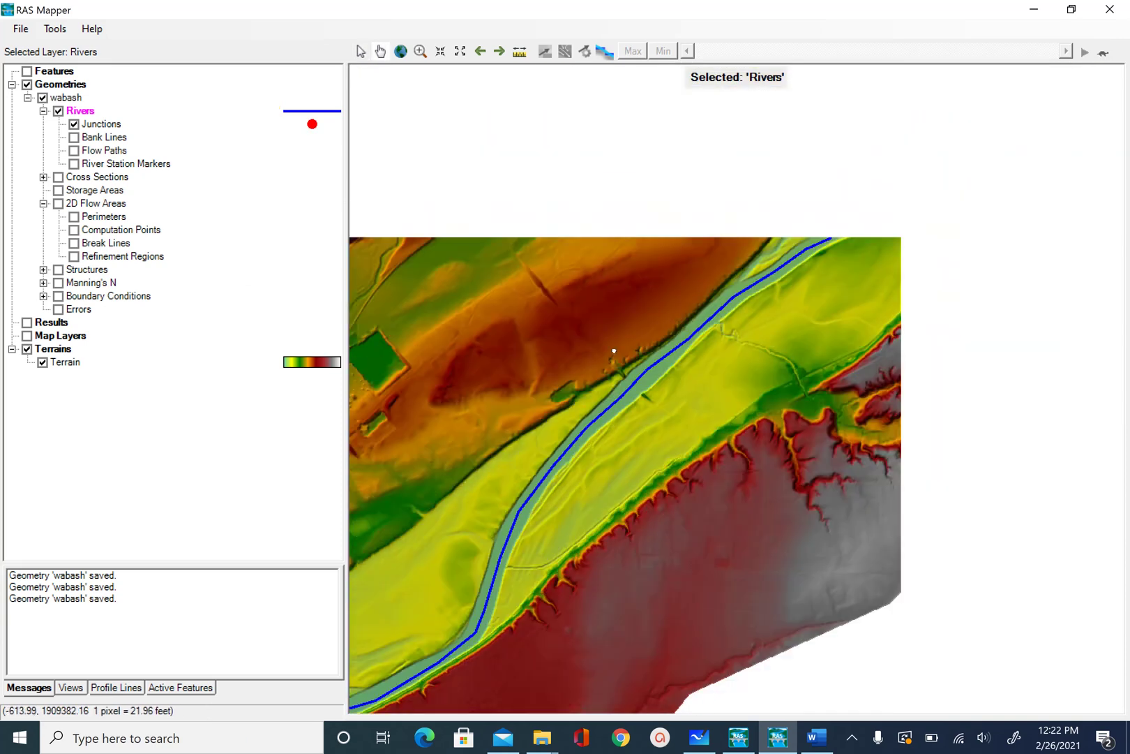
scroll(897, 251, "up", 1)
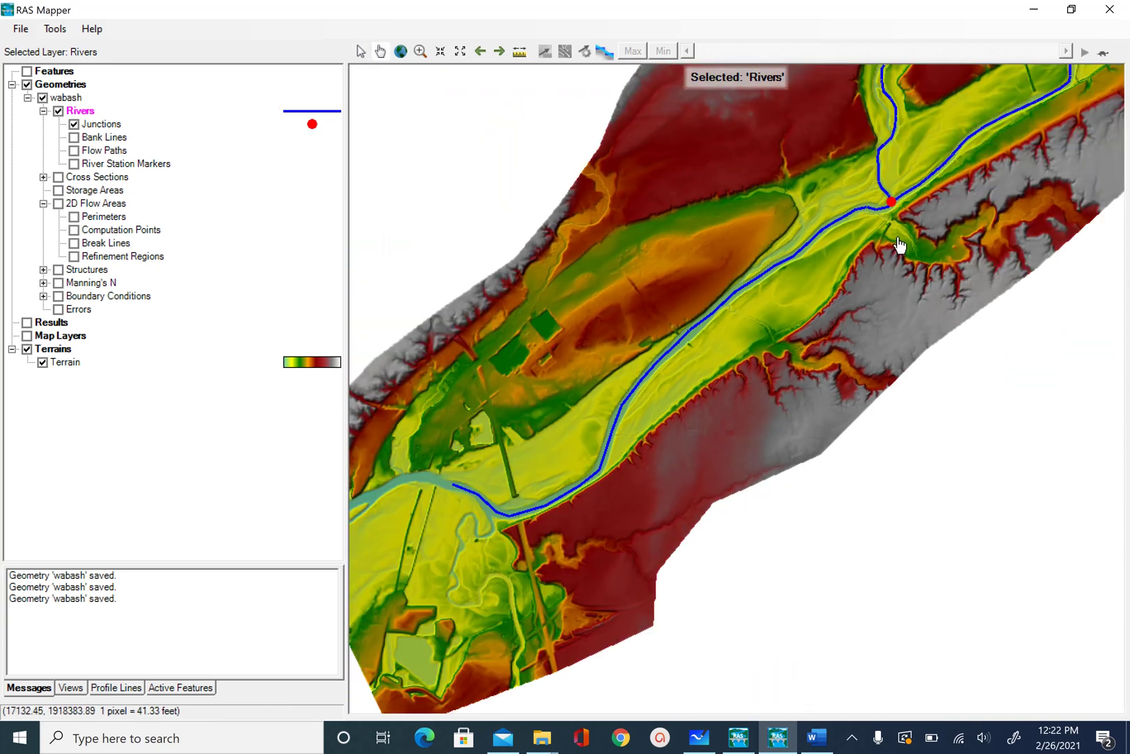
scroll(899, 241, "up", 1)
scroll(928, 203, "up", 1)
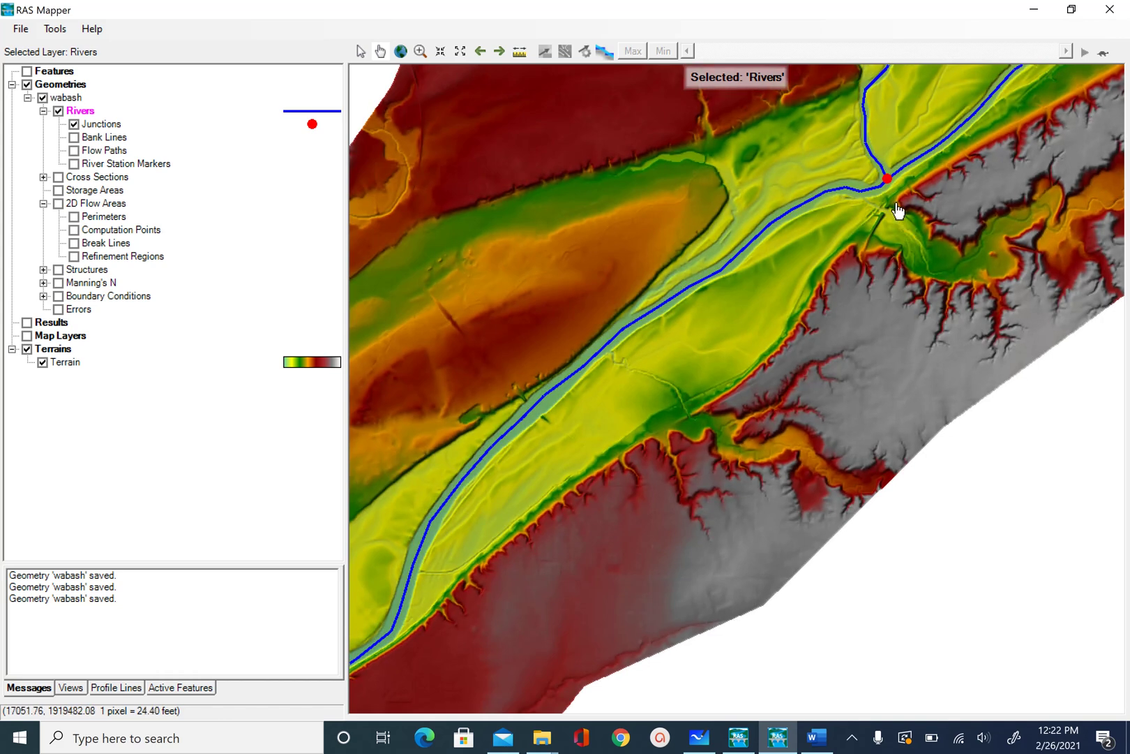
scroll(898, 181, "up", 1)
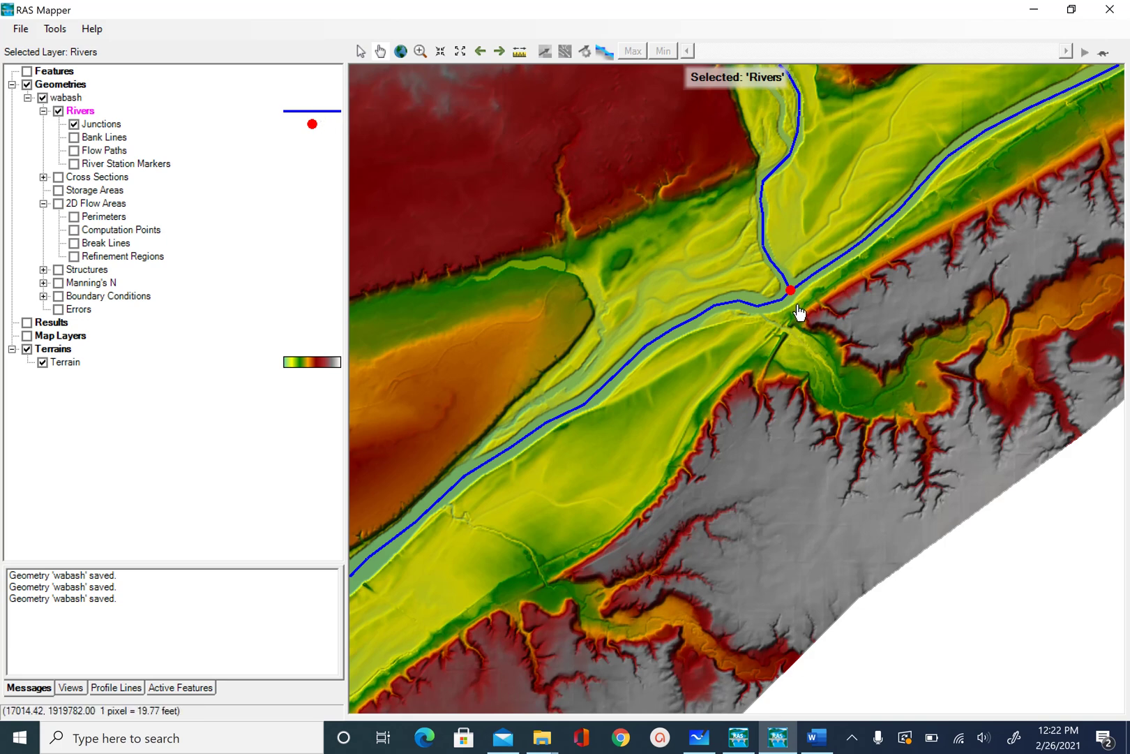
scroll(800, 313, "up", 1)
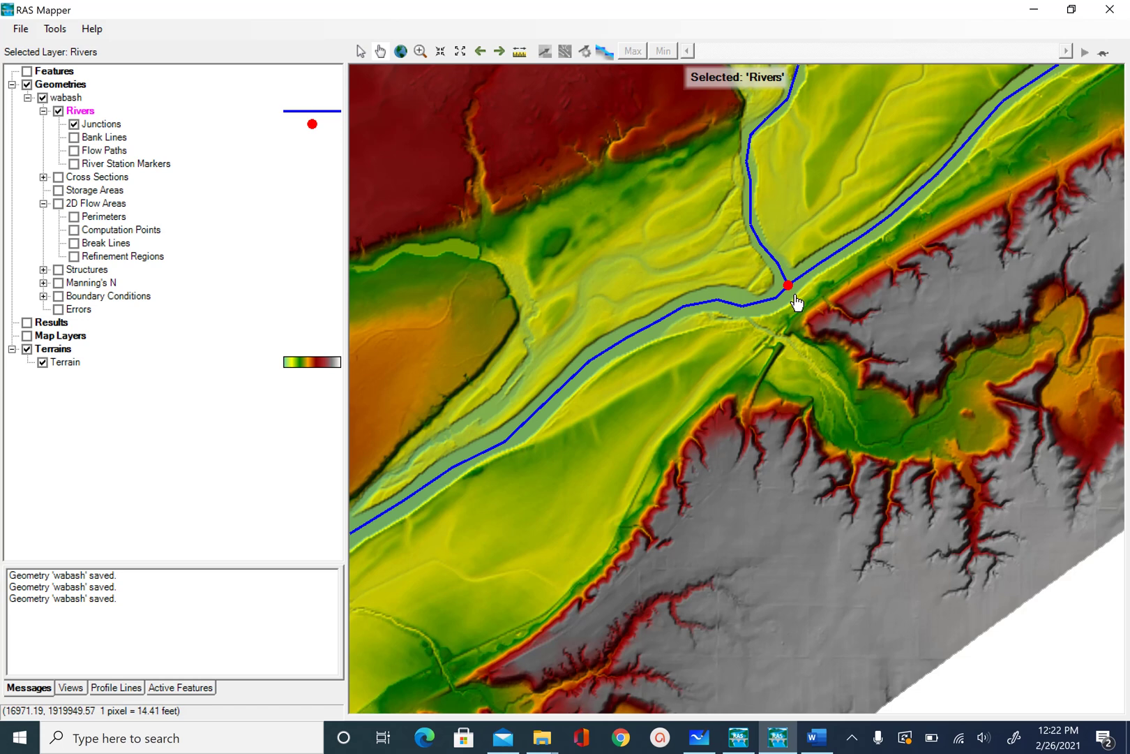
scroll(797, 302, "down", 1)
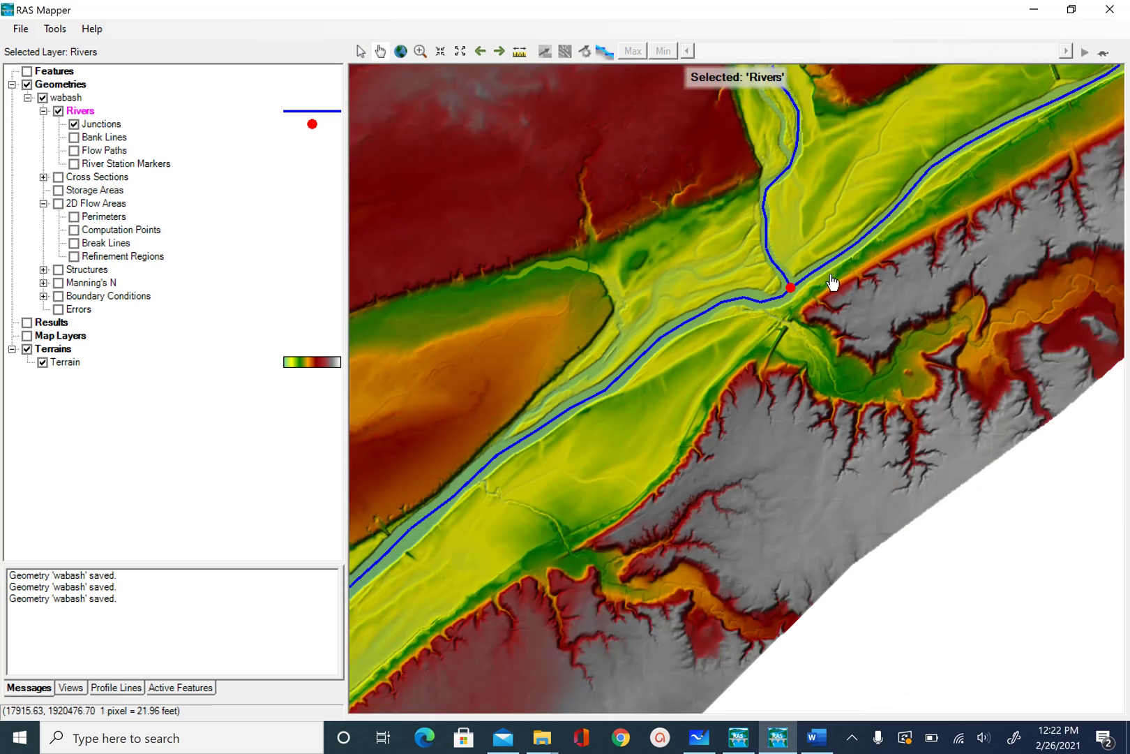
scroll(842, 276, "down", 1)
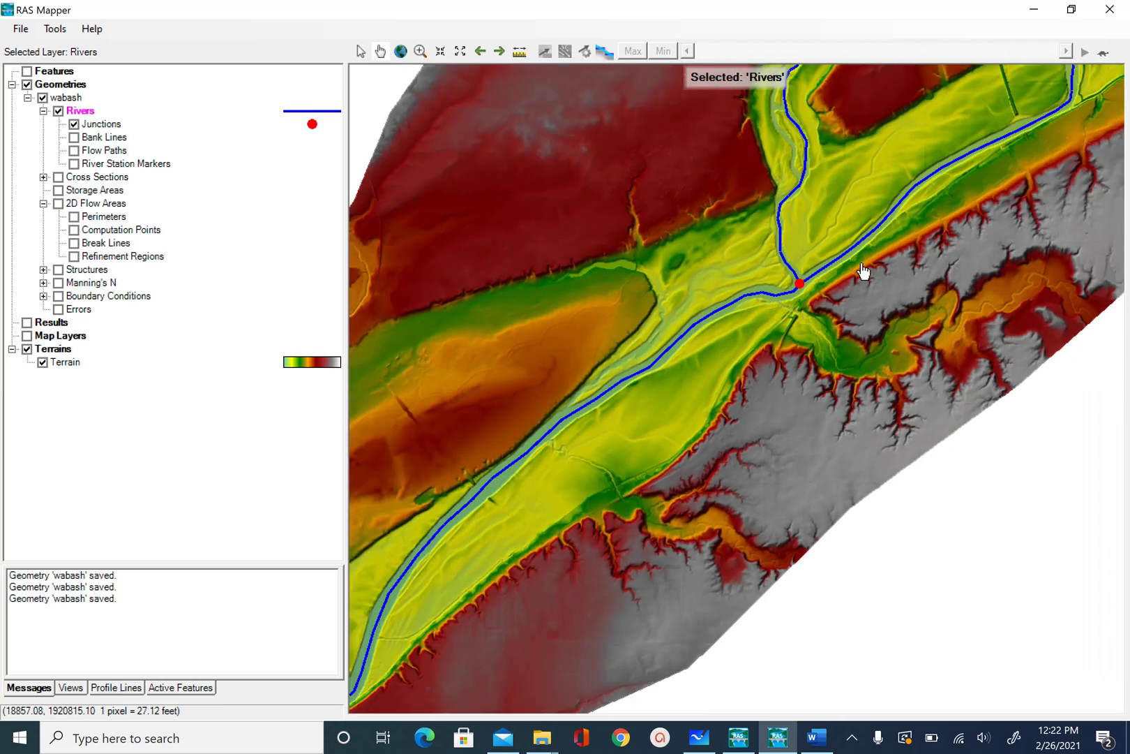
scroll(848, 335, "down", 1)
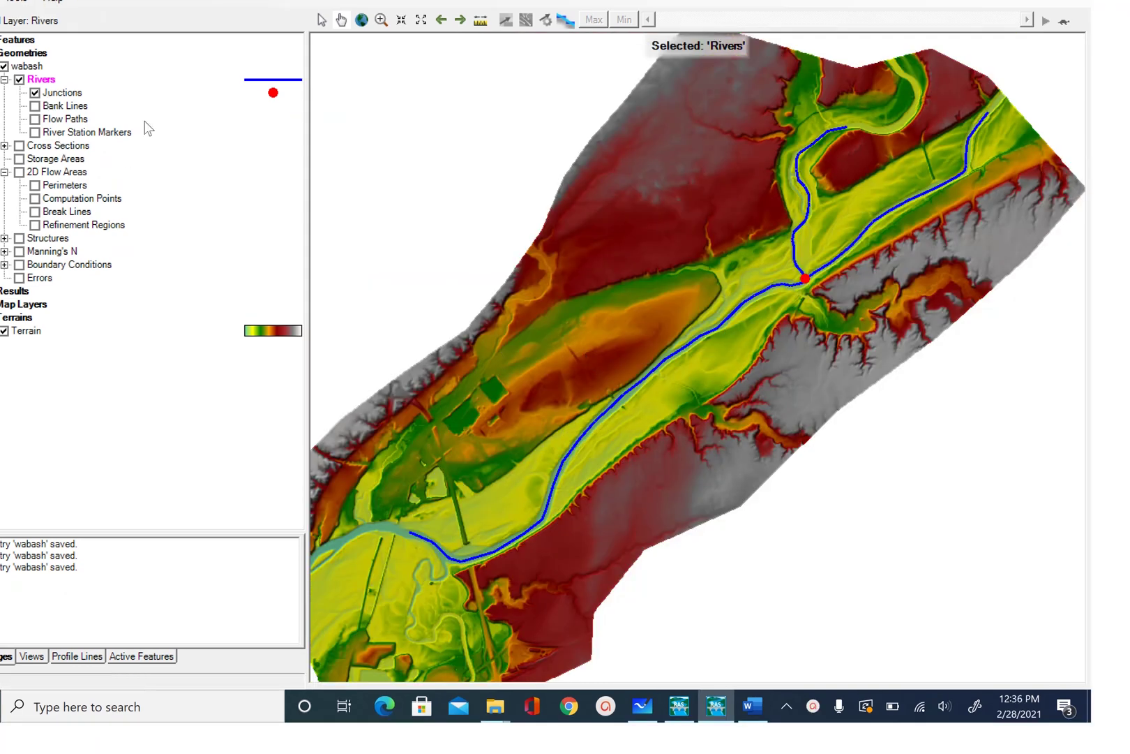
Review the Rivers layer's attribute table for each reach's length, river and reach names, and upstream and downstream connections, then close it
right_click(56, 82)
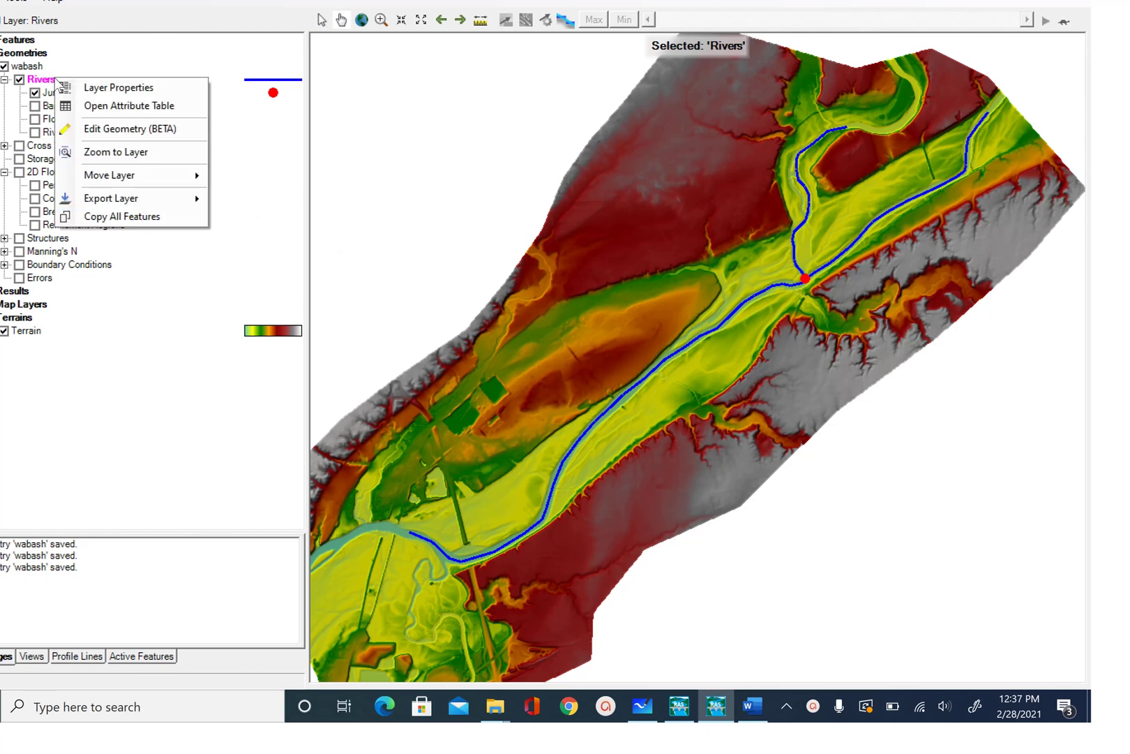
left_click(109, 107)
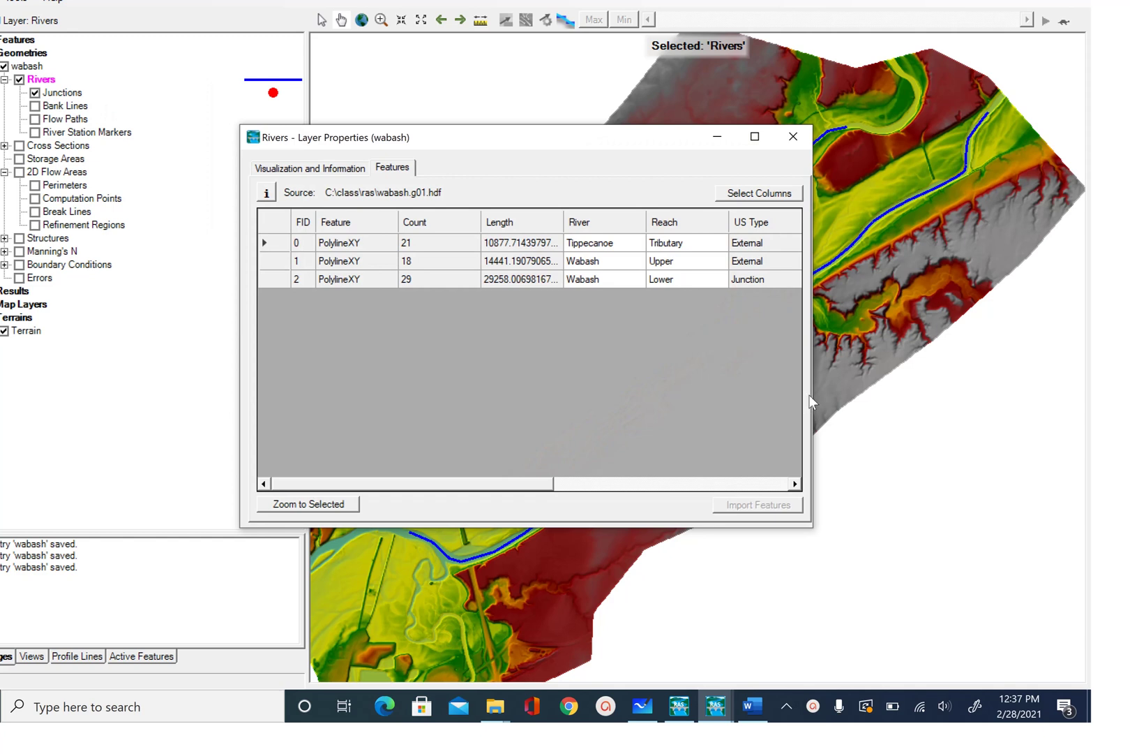
left_click_drag(1027, 435, 1051, 436)
left_click_drag(552, 482, 653, 493)
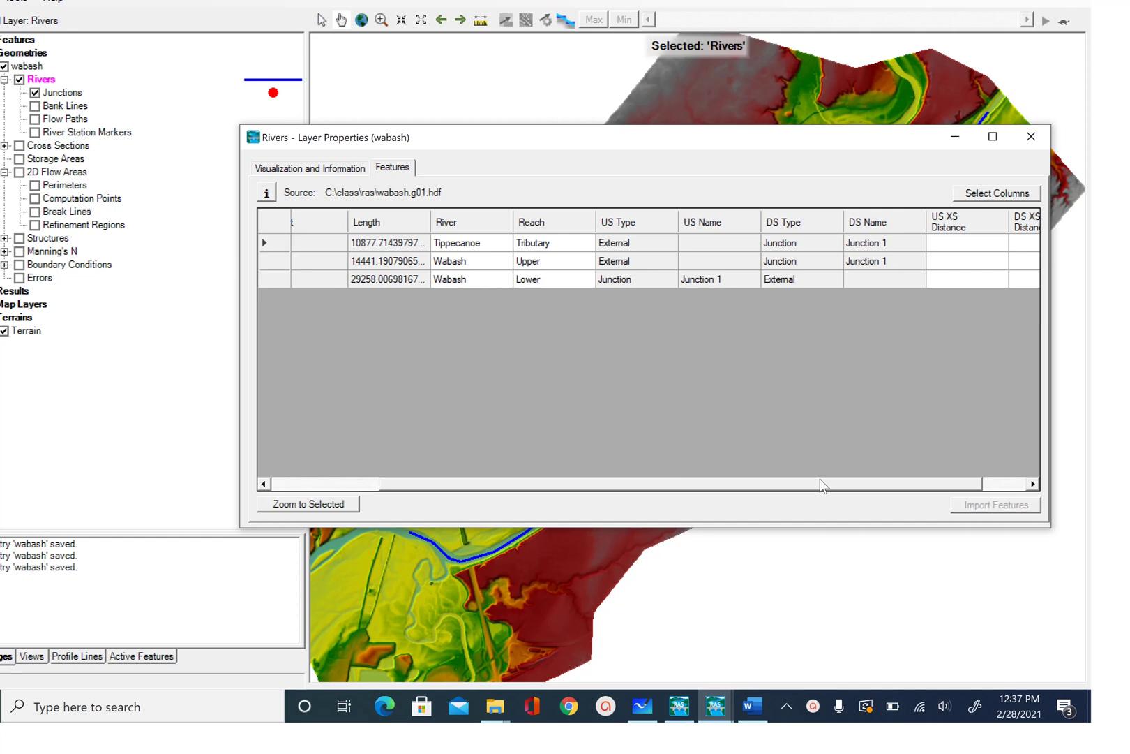
left_click_drag(819, 484, 729, 493)
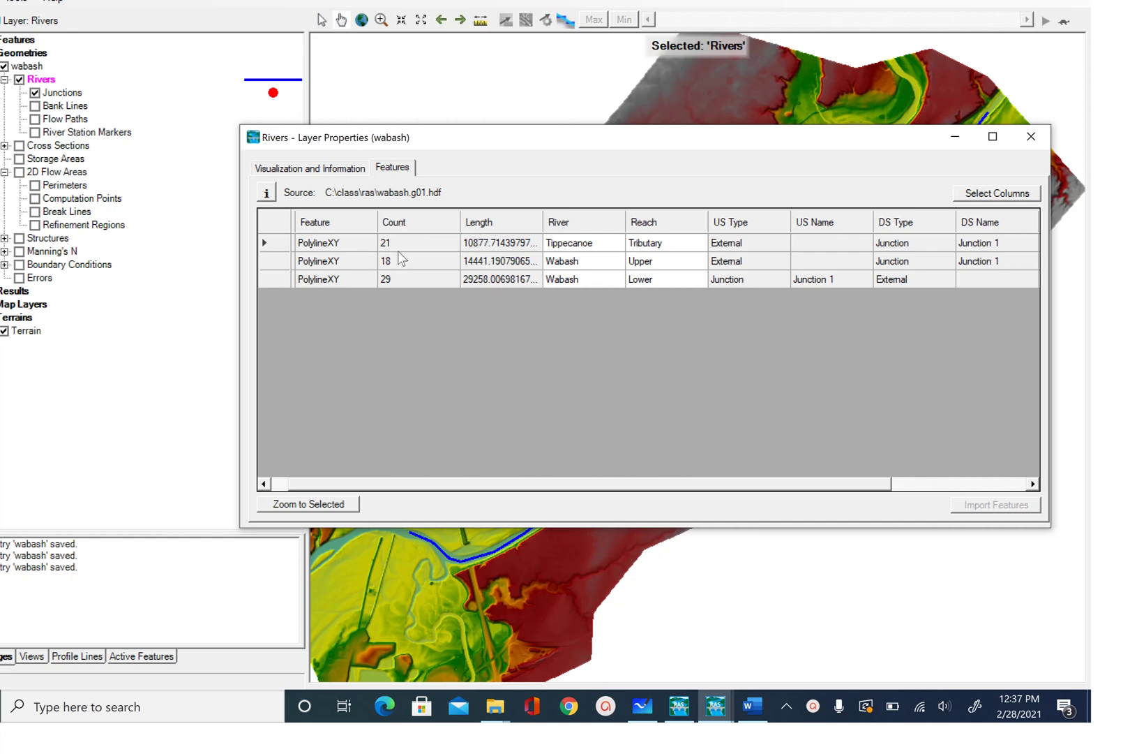
left_click_drag(465, 480, 655, 502)
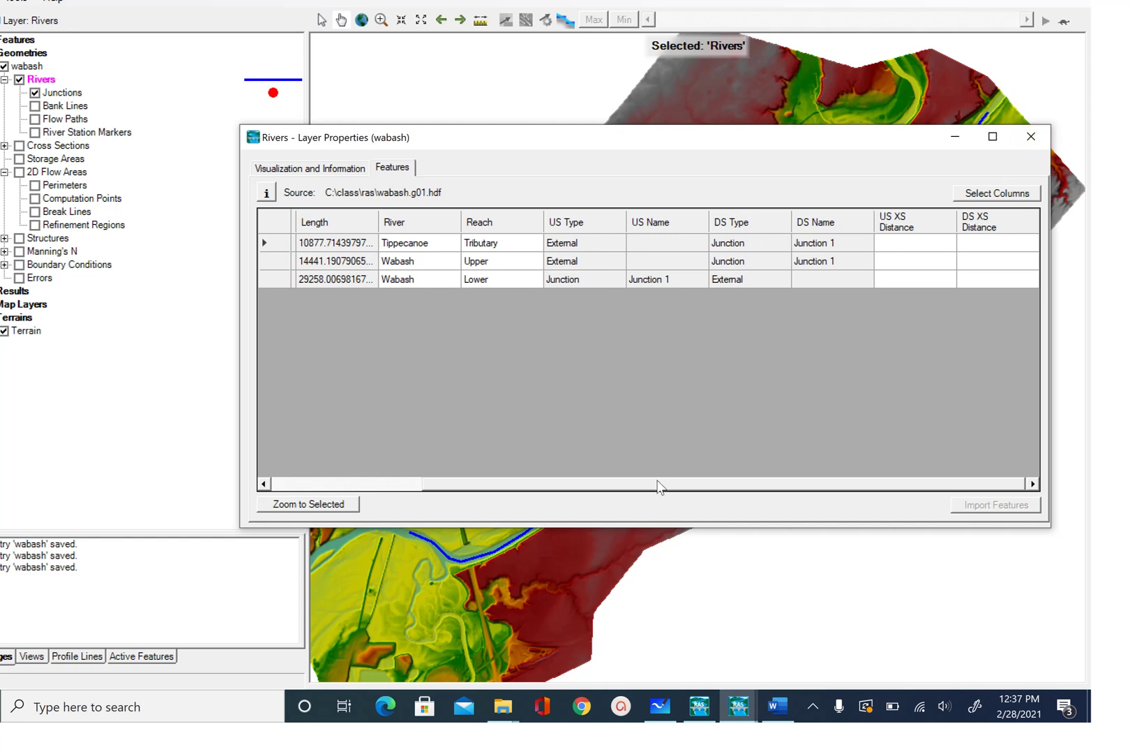
left_click_drag(656, 486, 425, 455)
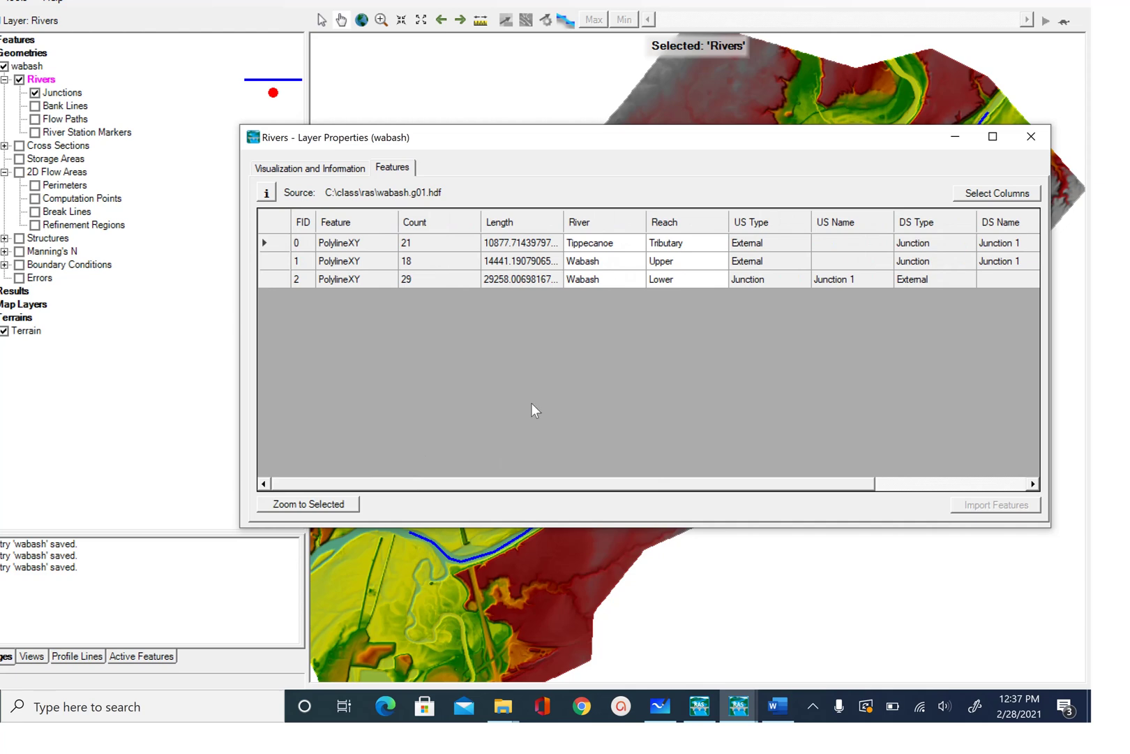
left_click(1033, 137)
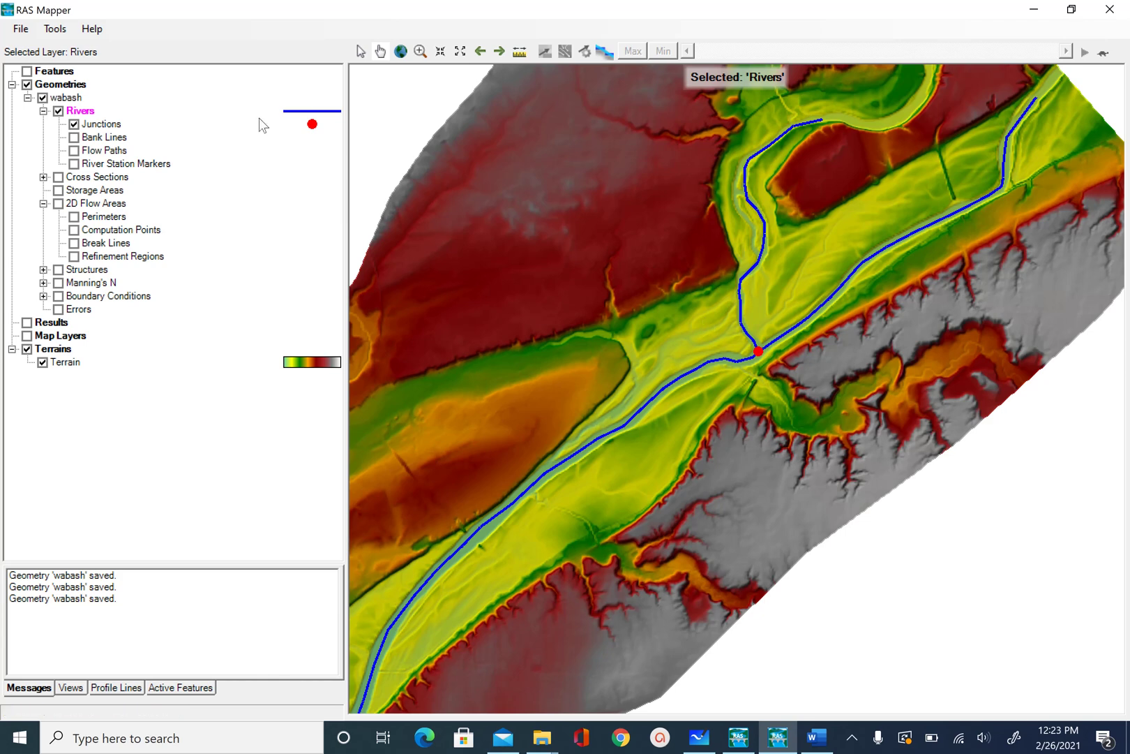
Save the current mapping project with the digitized river network
left_click(11, 32)
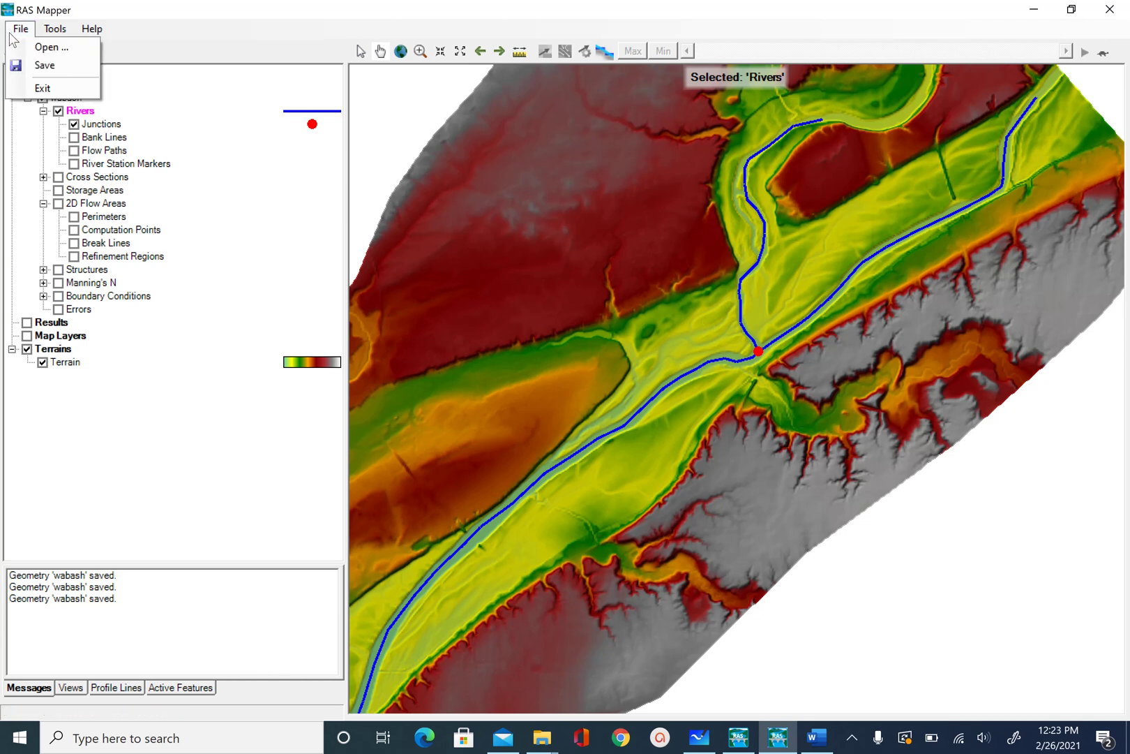
left_click(53, 72)
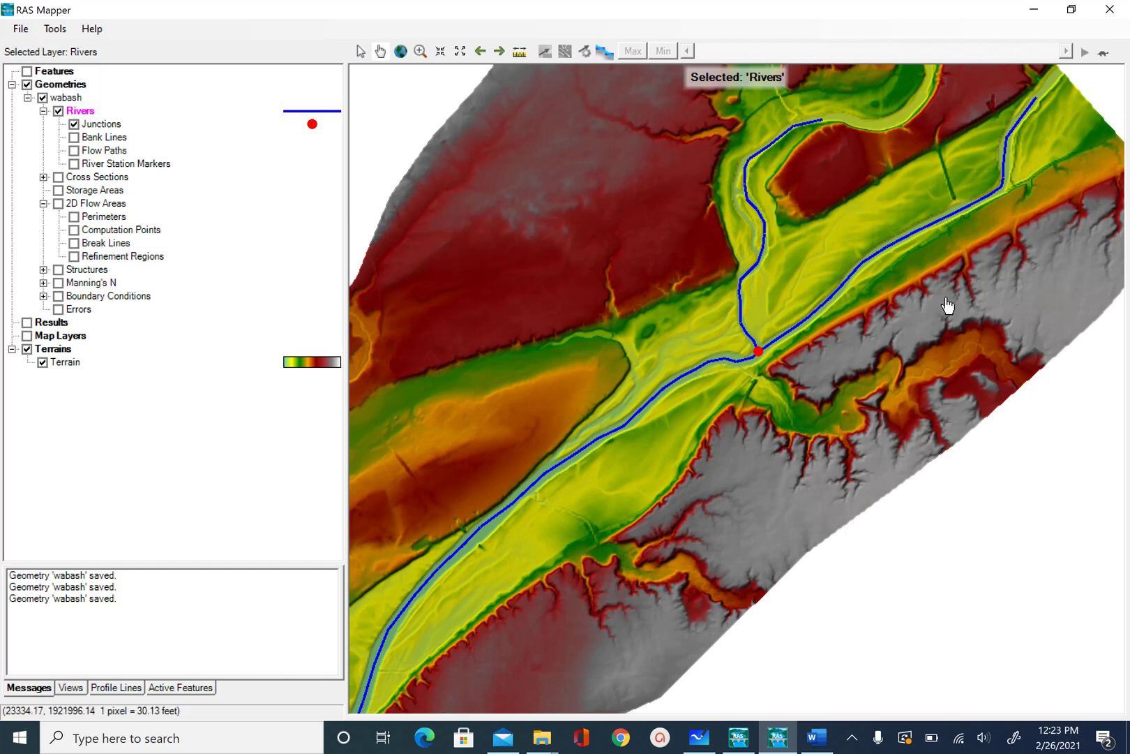